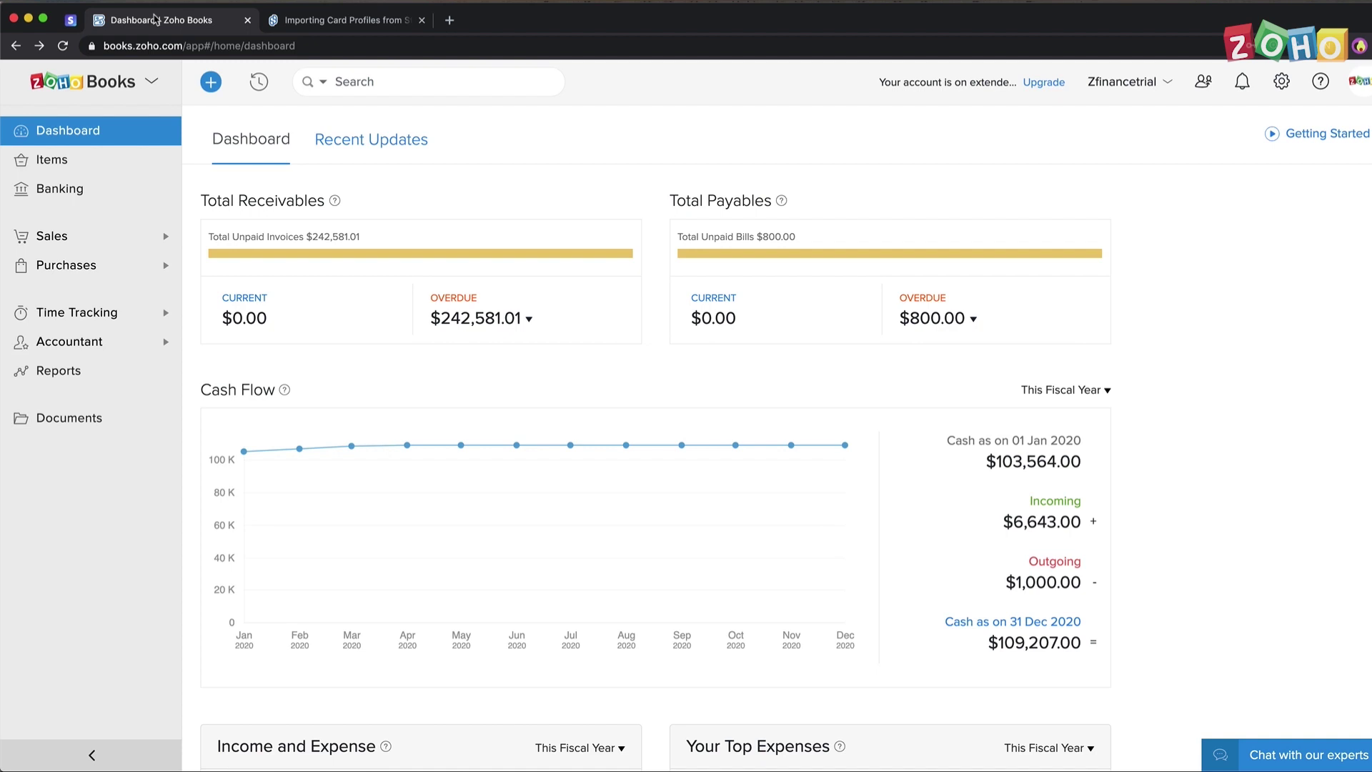
Start Stripe setup from Zoho Books' Online Payments settings
{"action": "left_click", "coordinate": [1281, 82]}
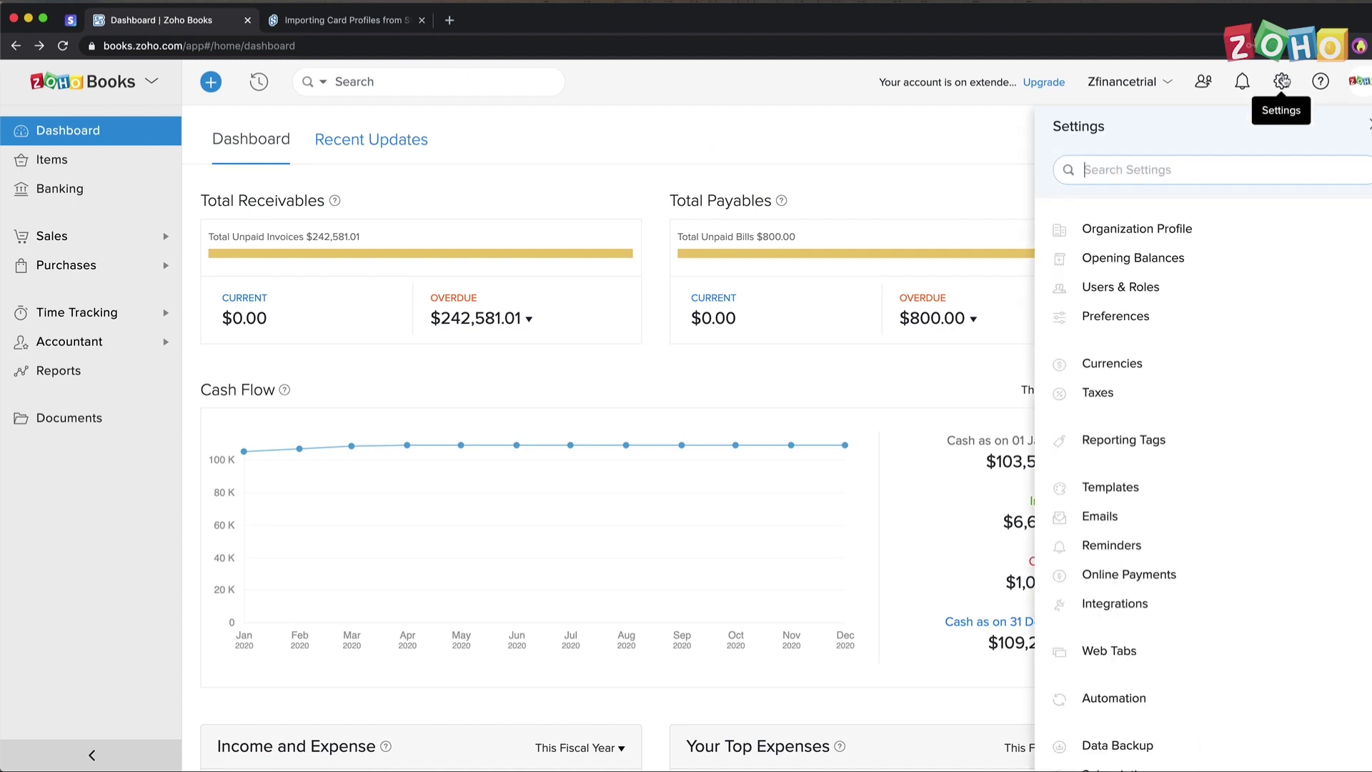
{"action": "left_click", "coordinate": [1114, 575]}
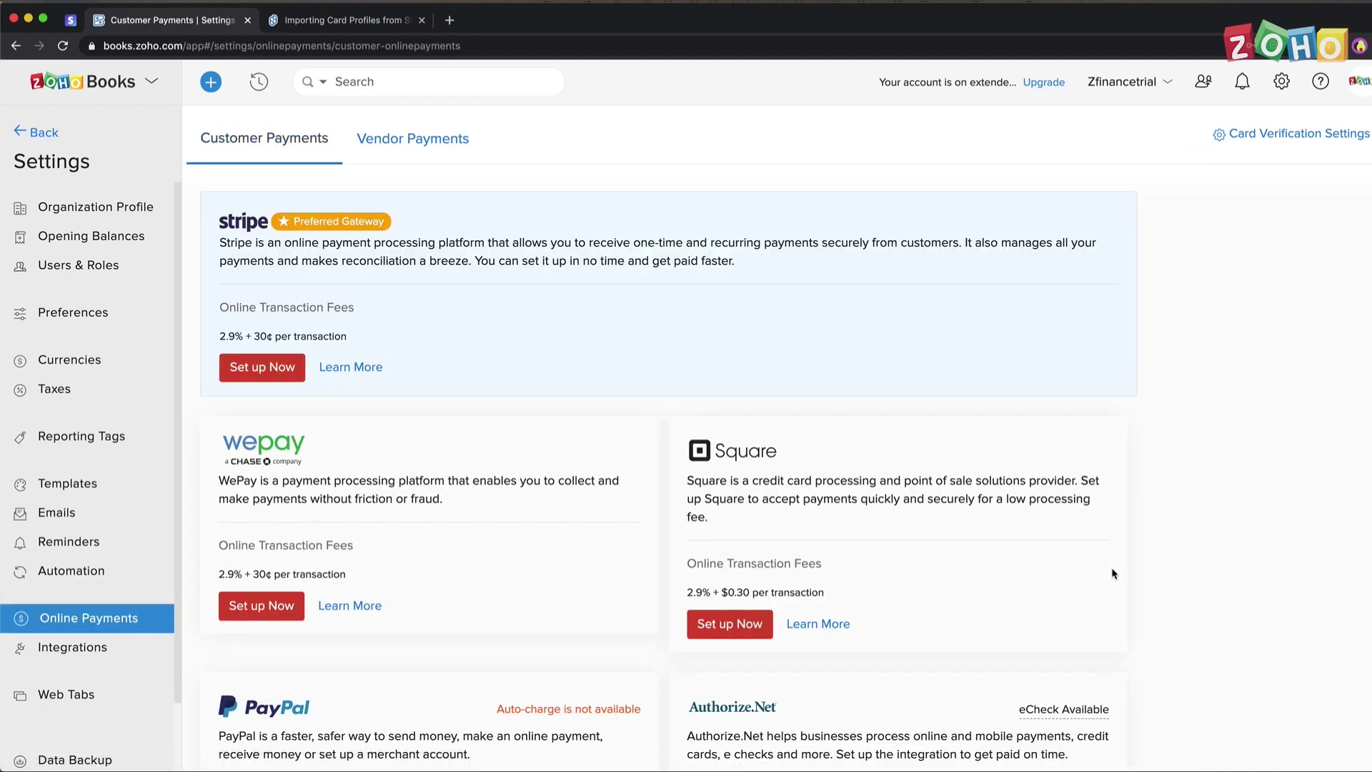
{"action": "left_click", "coordinate": [262, 367]}
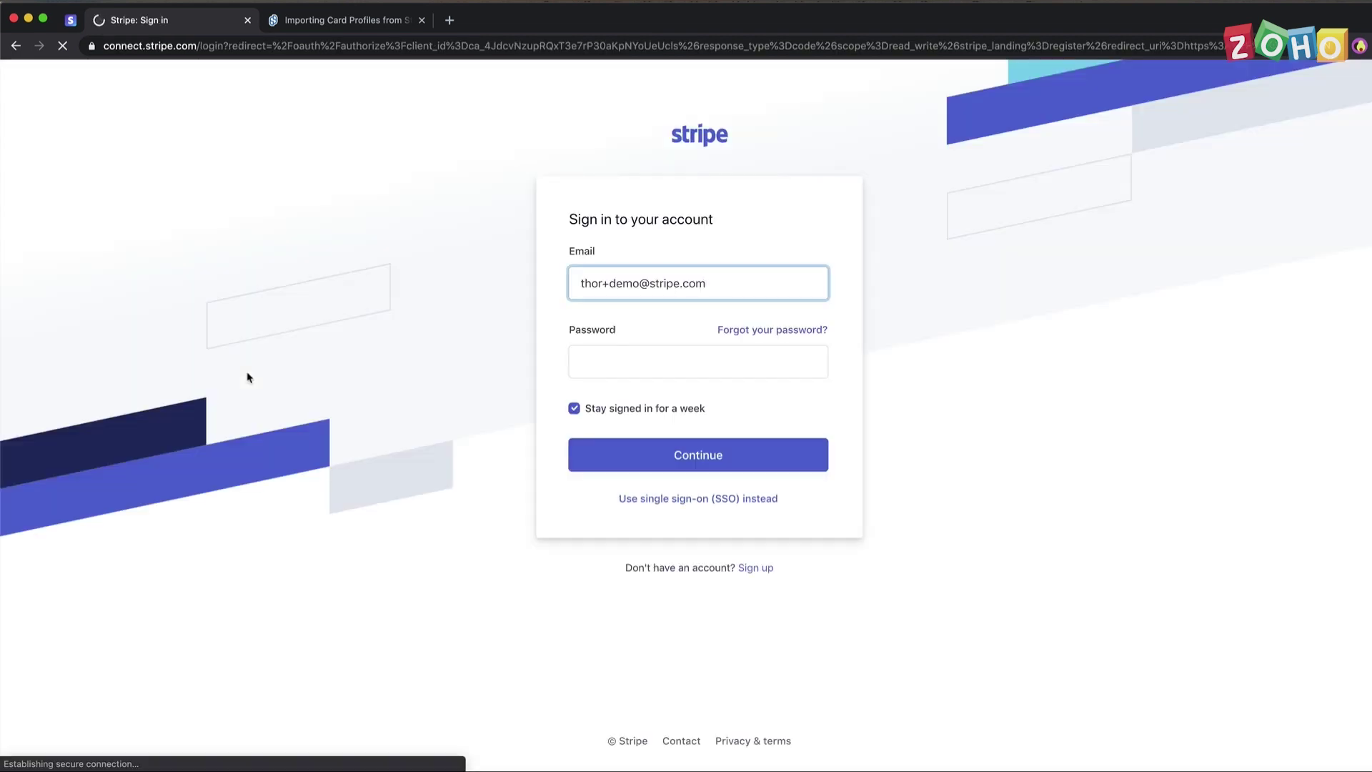
Sign in to Stripe and authorize Zoho Books to connect the Zoho Demo account
{"action": "left_click", "coordinate": [619, 358]}
{"action": "left_click", "coordinate": [643, 395]}
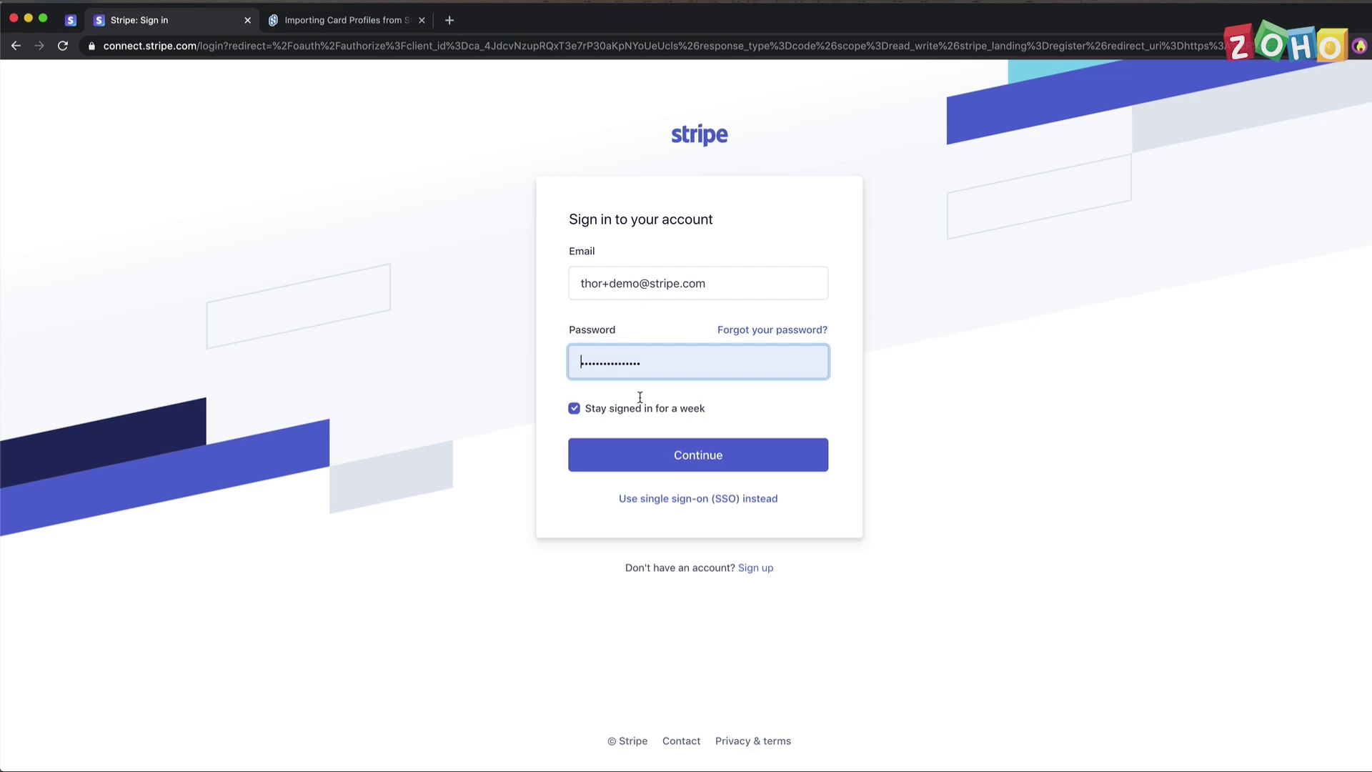
{"action": "left_click", "coordinate": [655, 457]}
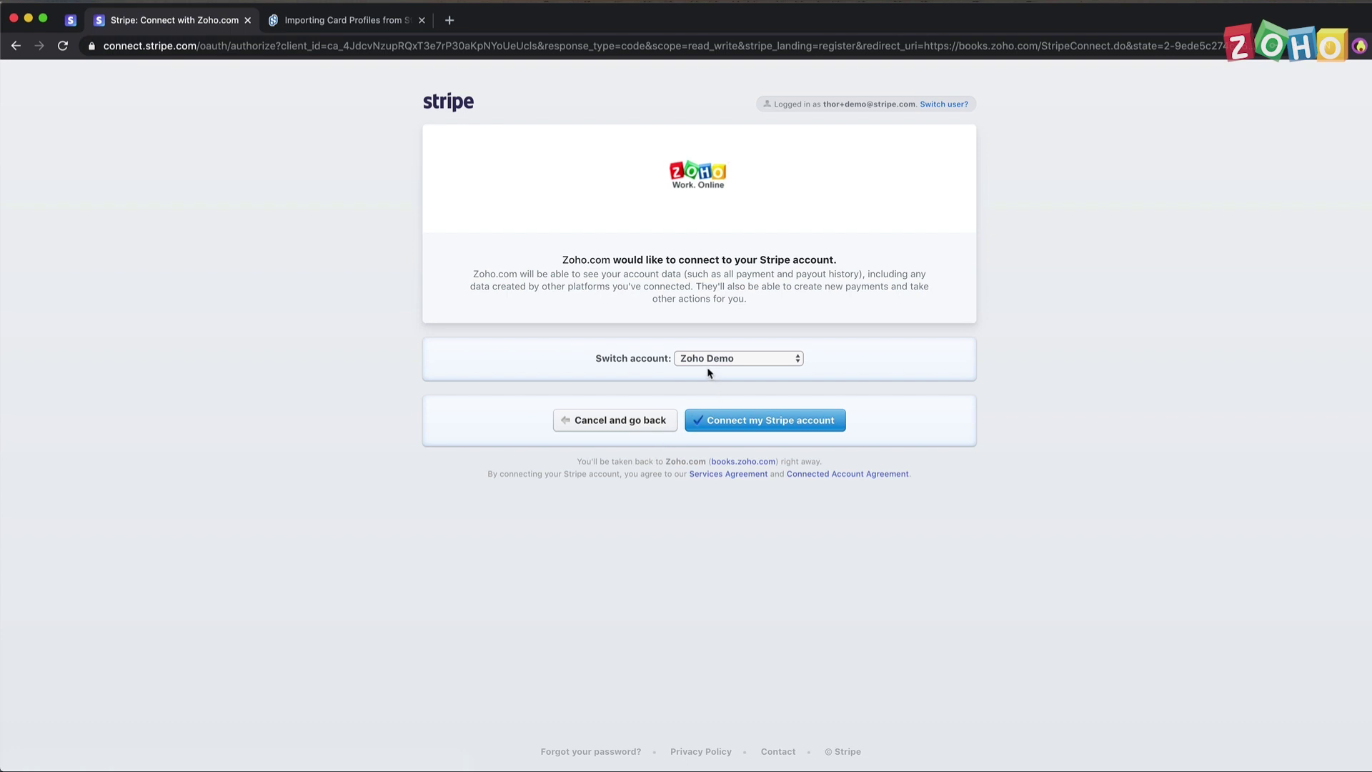
{"action": "left_click", "coordinate": [754, 422]}
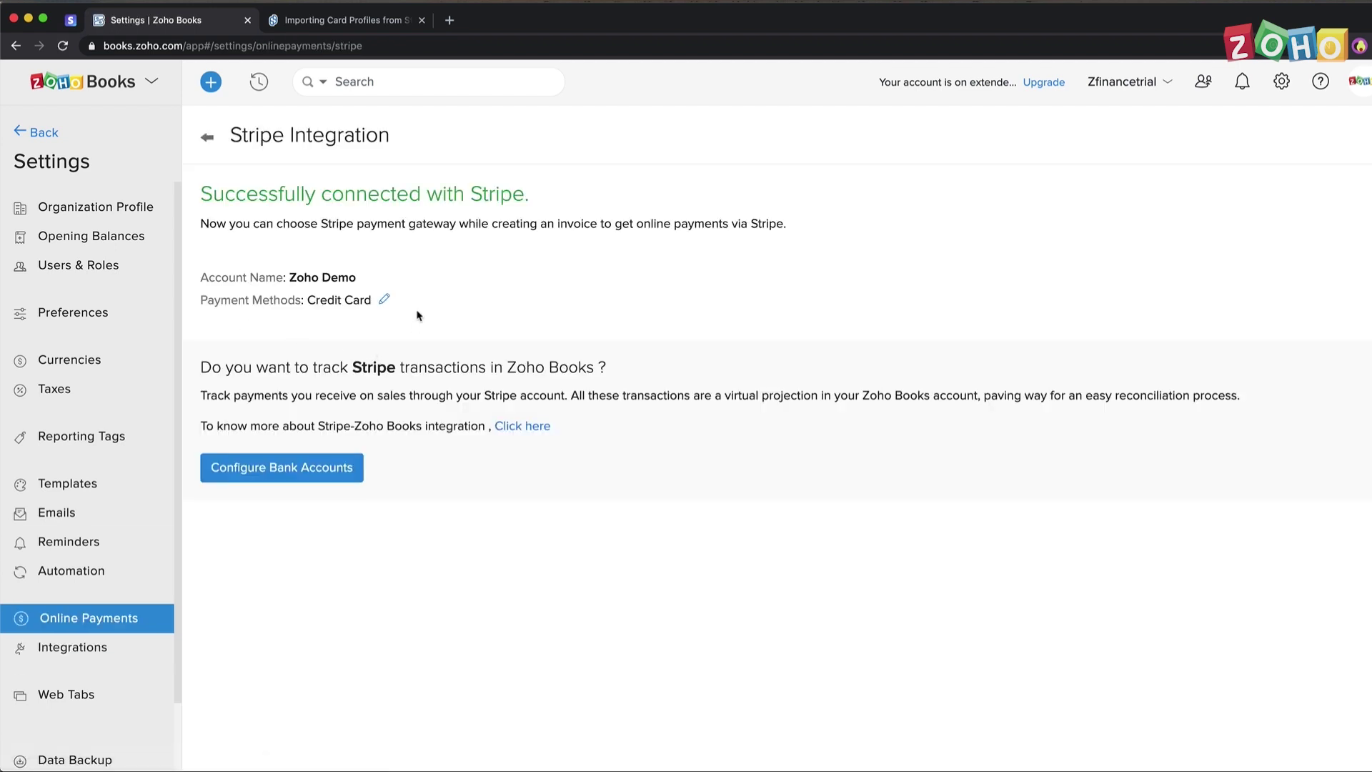
Add Bank Account (ACH) and iDEAL to Stripe's payment methods alongside credit card
{"action": "left_click", "coordinate": [384, 298]}
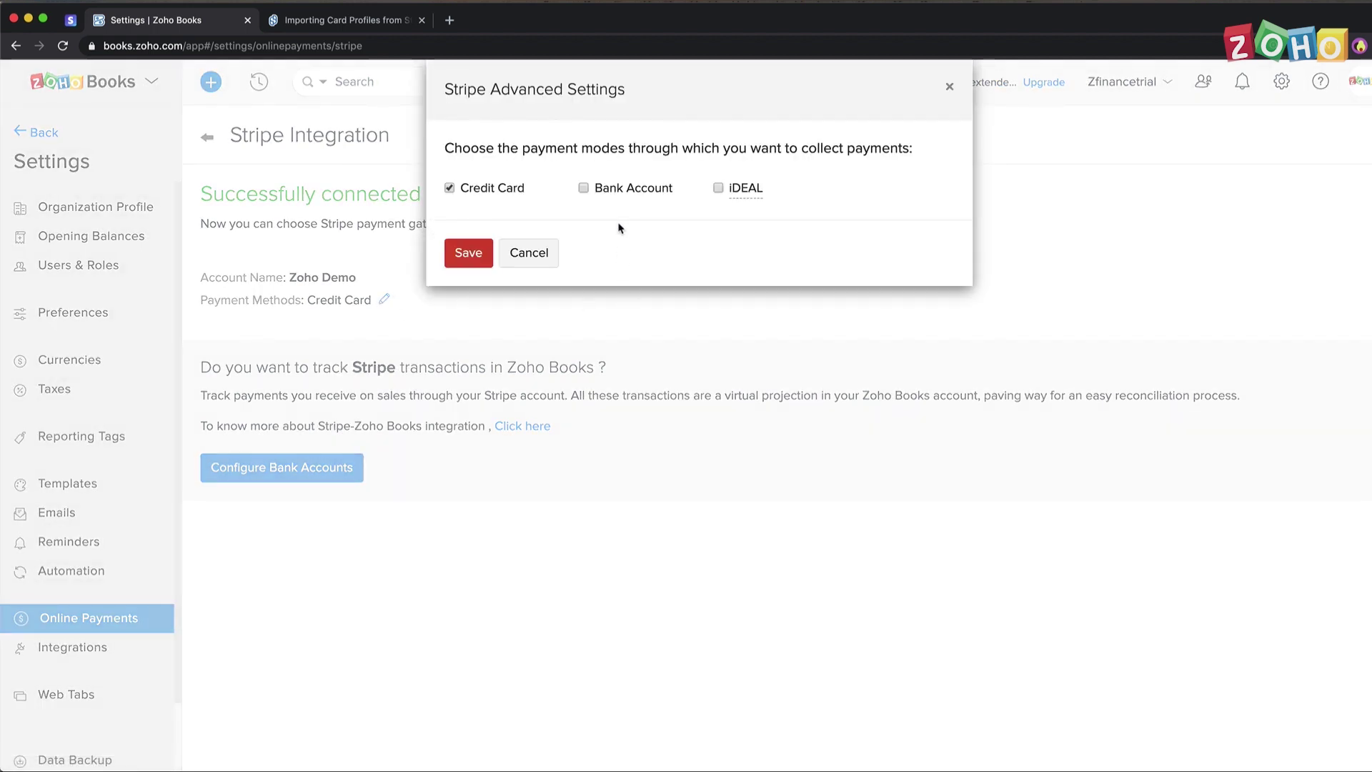
{"action": "left_click", "coordinate": [583, 189]}
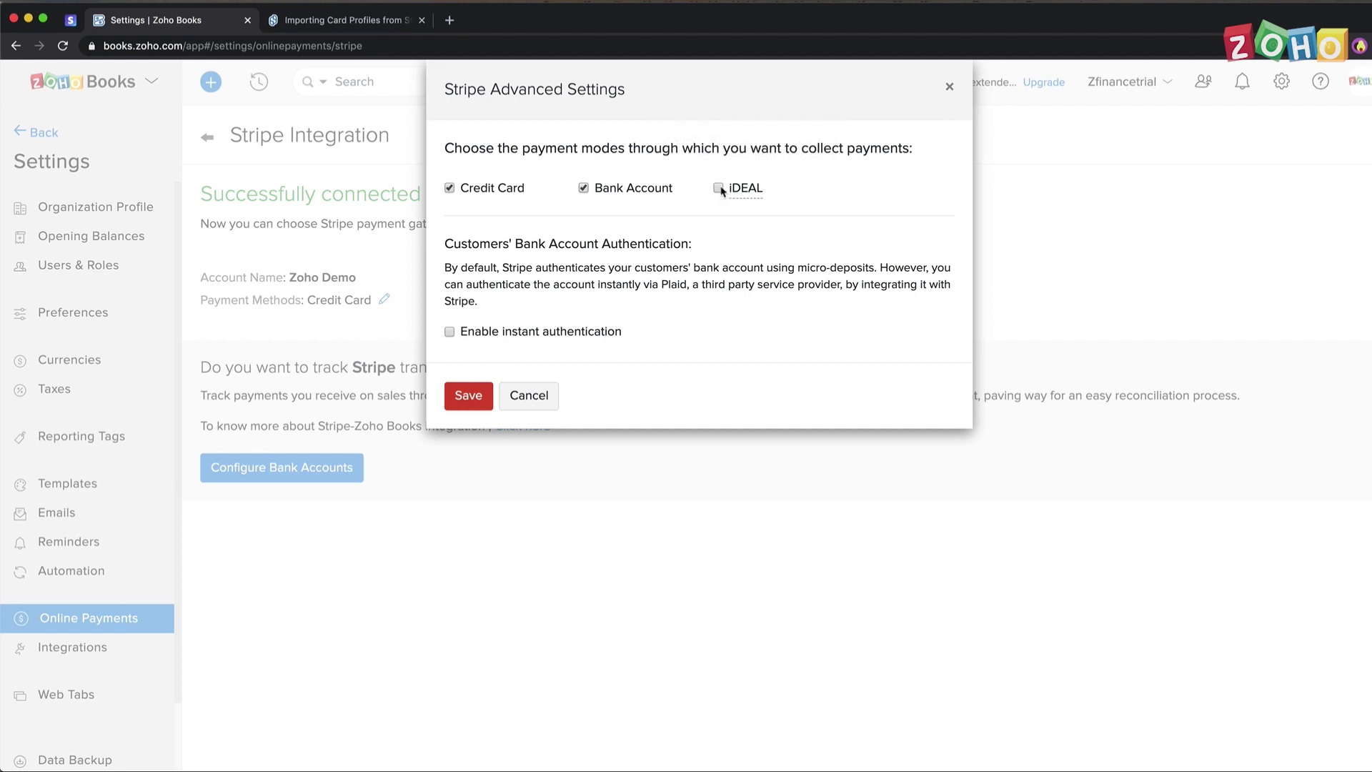
{"action": "left_click", "coordinate": [469, 394]}
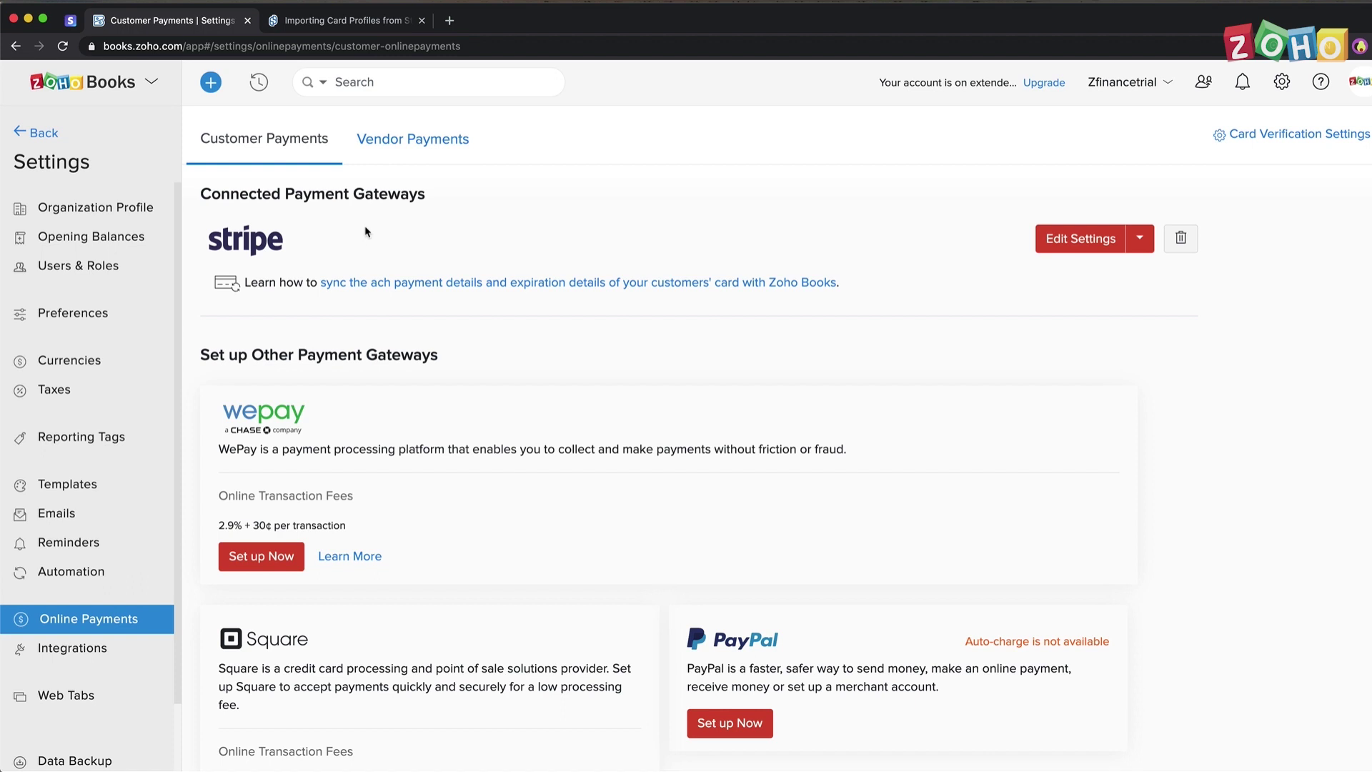
Copy the step-4 webhook URL from the ACH sync instructions and bring up the Stripe dashboard
{"action": "left_click", "coordinate": [454, 283]}
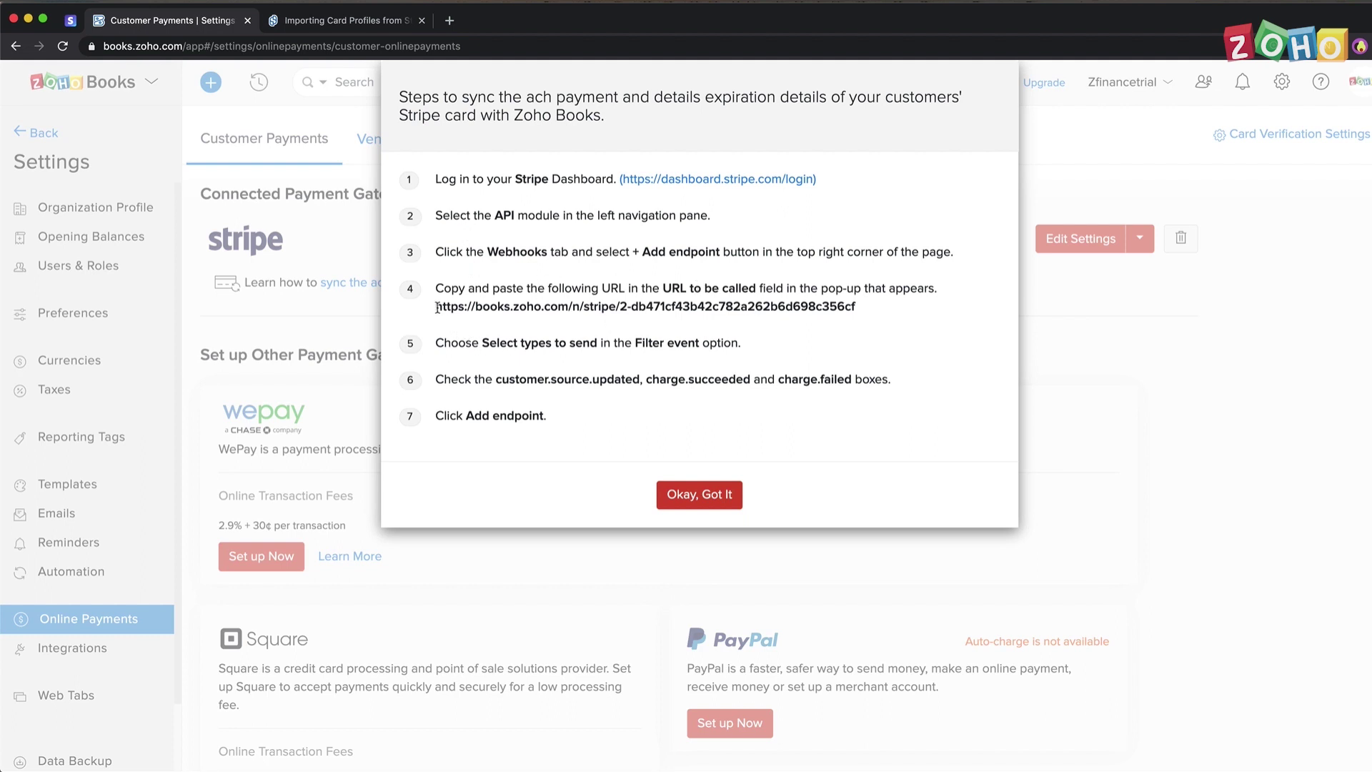
{"action": "left_click_drag", "start_coordinate": [435, 307], "coordinate": [858, 308]}
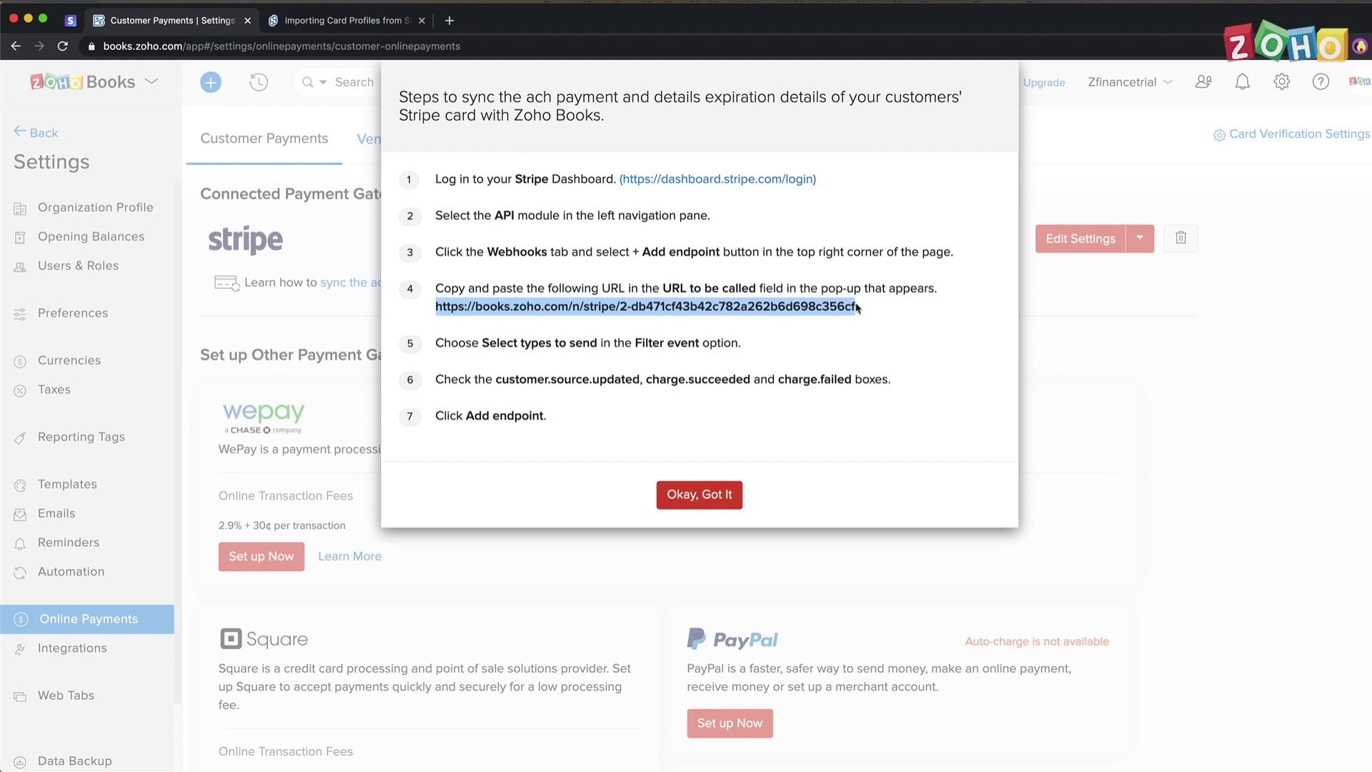
{"action": "left_click", "coordinate": [70, 20]}
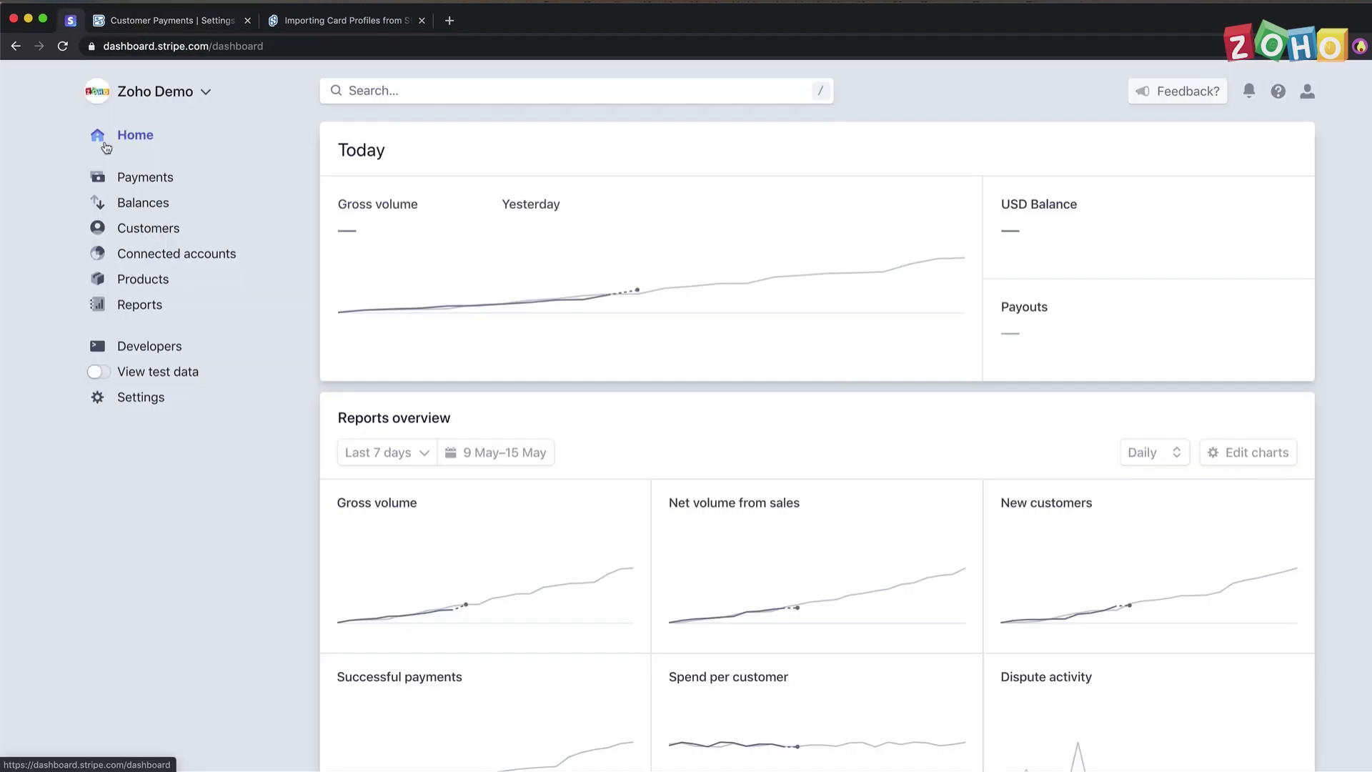
Start a new Stripe webhook endpoint using the pasted Zoho Books URL
{"action": "left_click", "coordinate": [143, 347]}
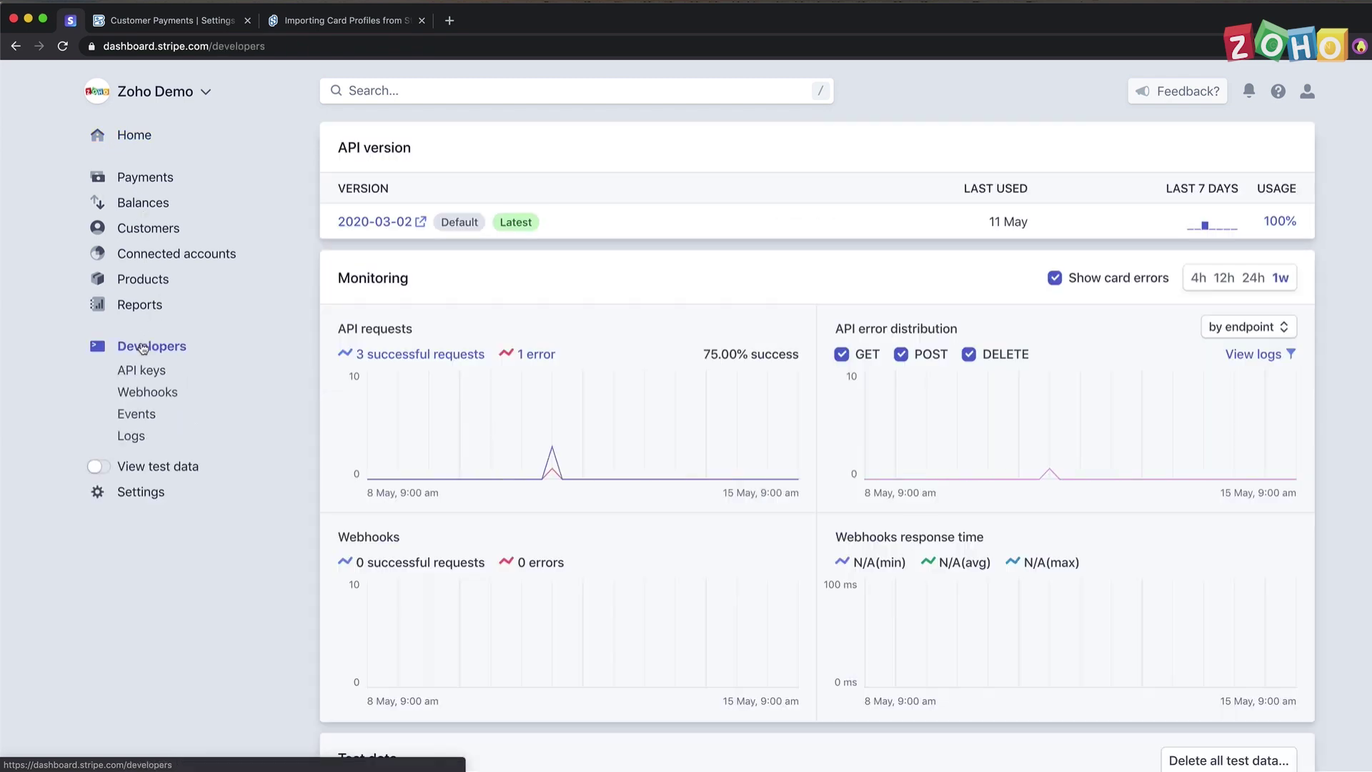
{"action": "left_click", "coordinate": [148, 393]}
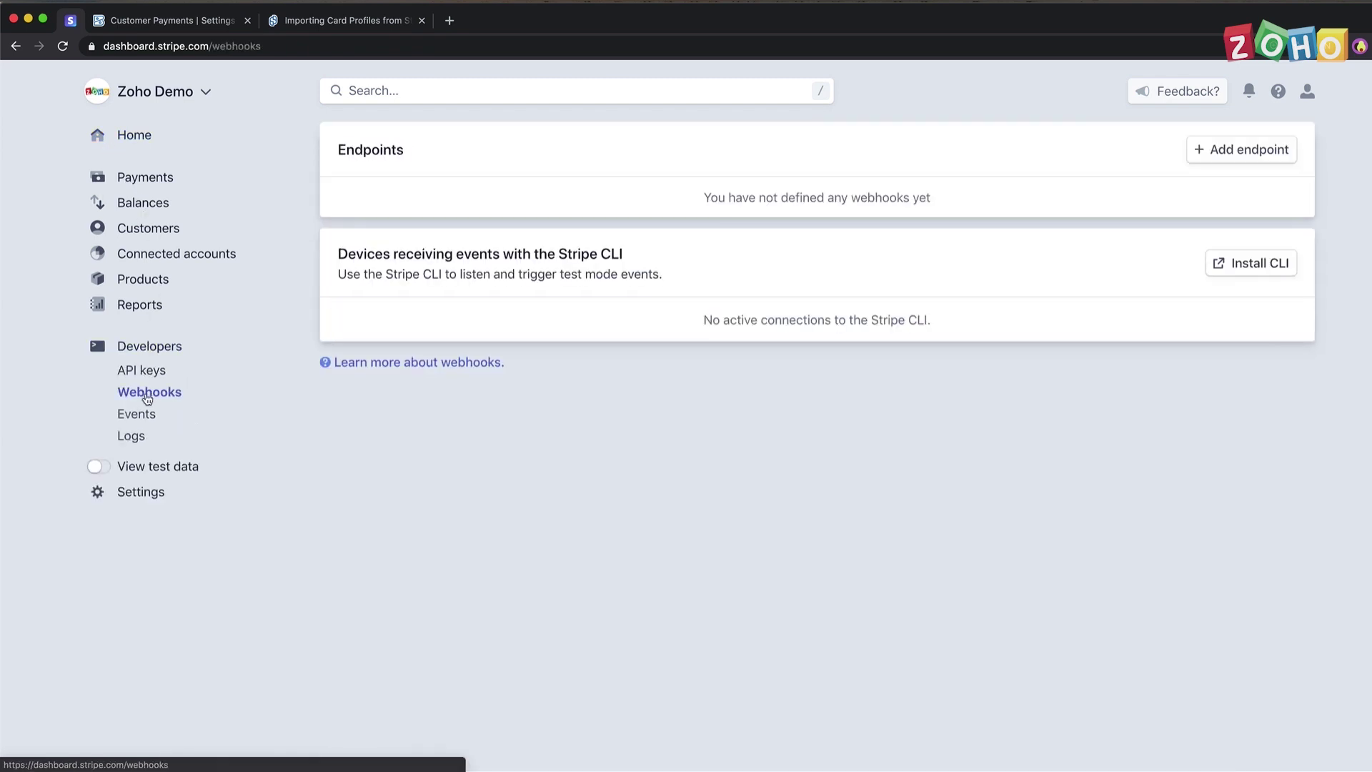
{"action": "left_click", "coordinate": [1241, 150]}
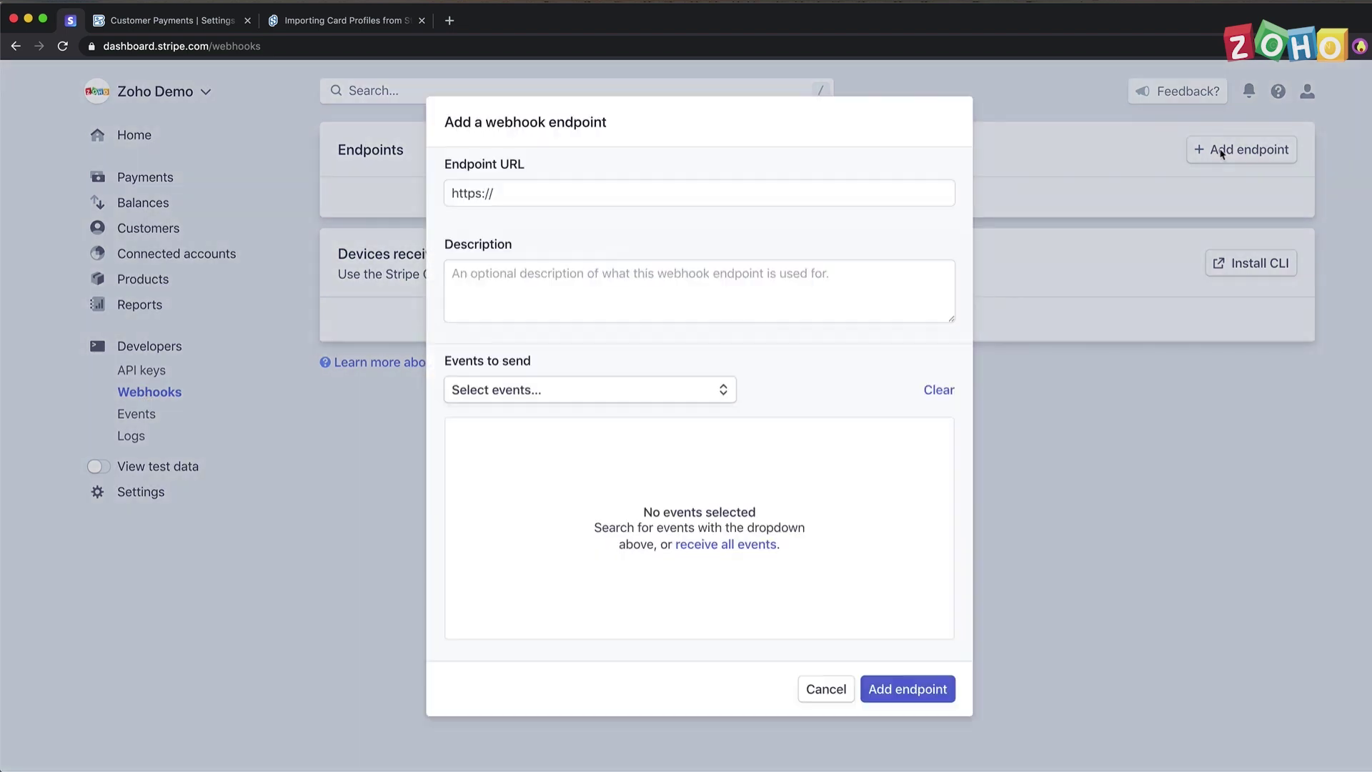
{"action": "left_click", "coordinate": [617, 192]}
{"action": "key", "text": "ctrl+v"}
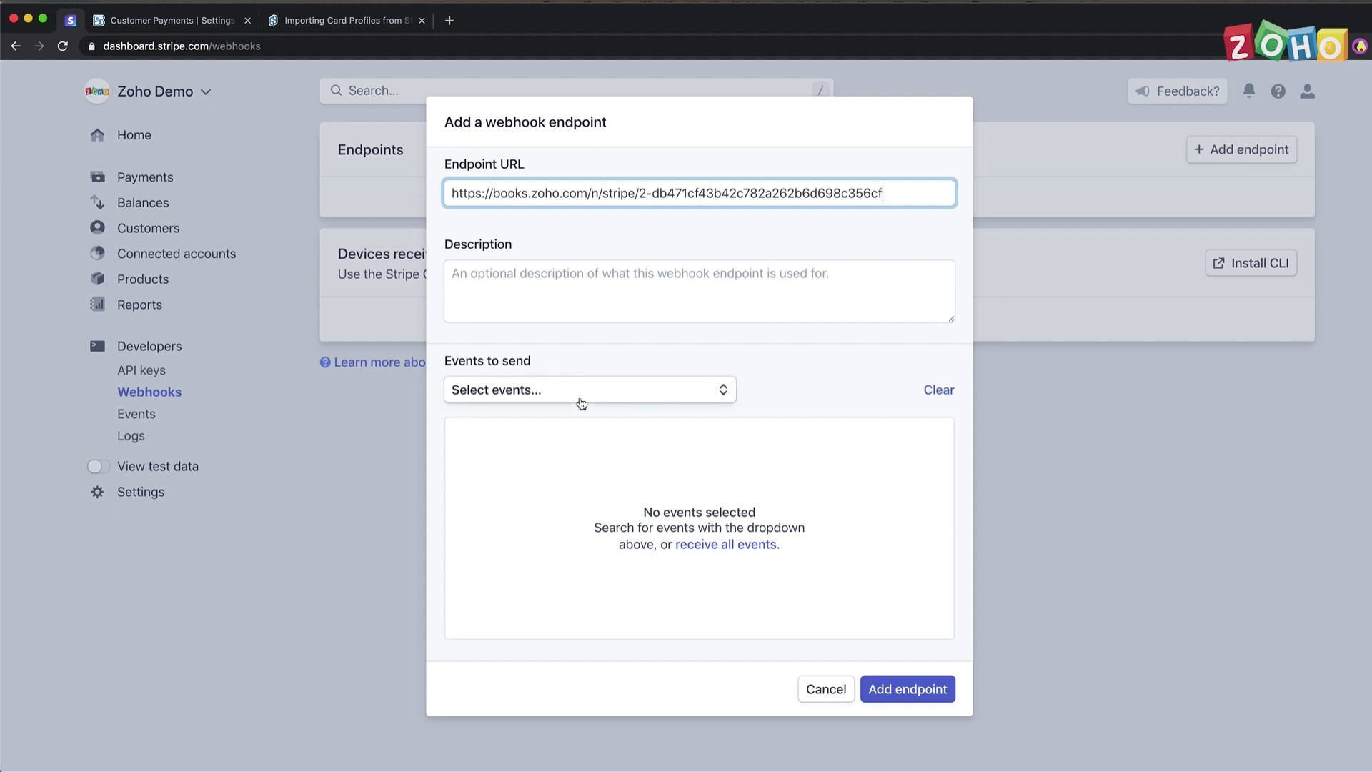
Send customer.source.updated, charge.succeeded and charge.failed events, then add the endpoint
{"action": "left_click", "coordinate": [581, 388]}
{"action": "type", "text": "custo"}
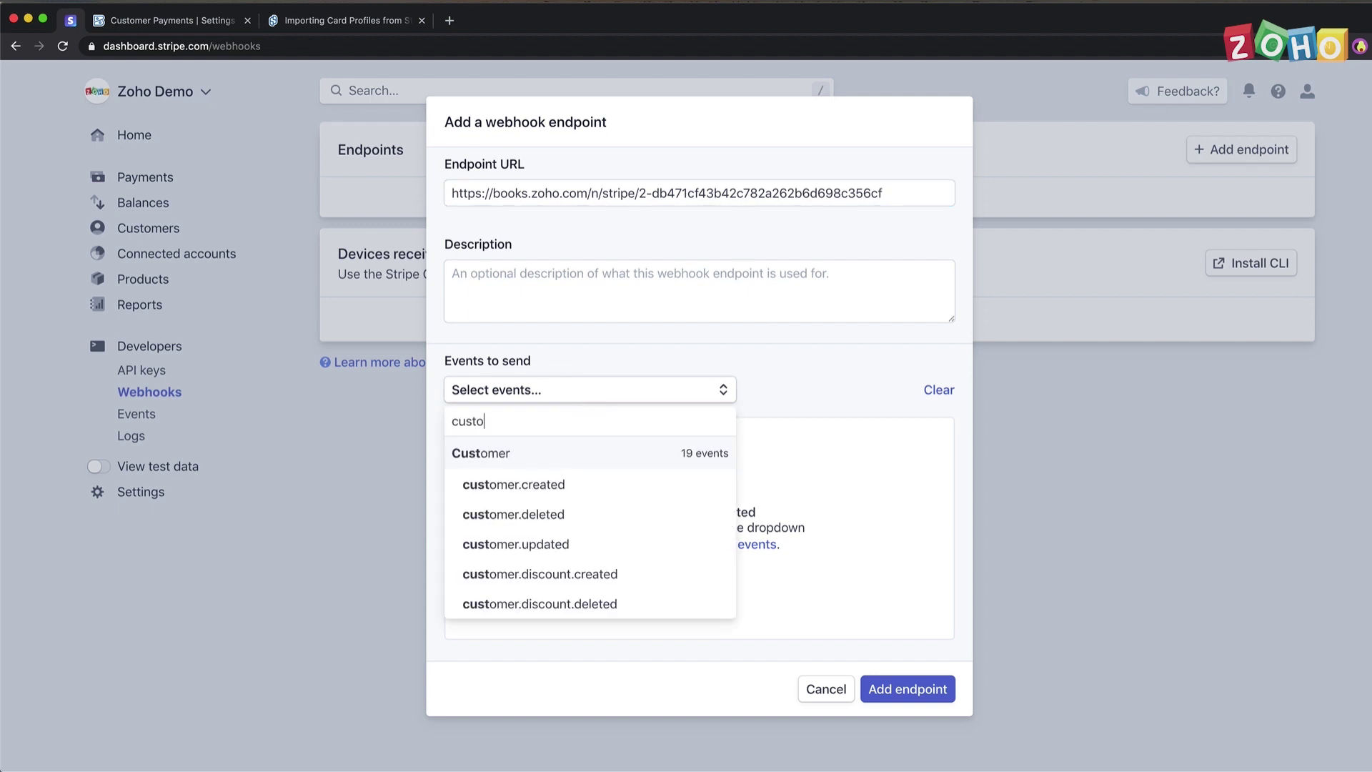
{"action": "type", "text": "mer.source"}
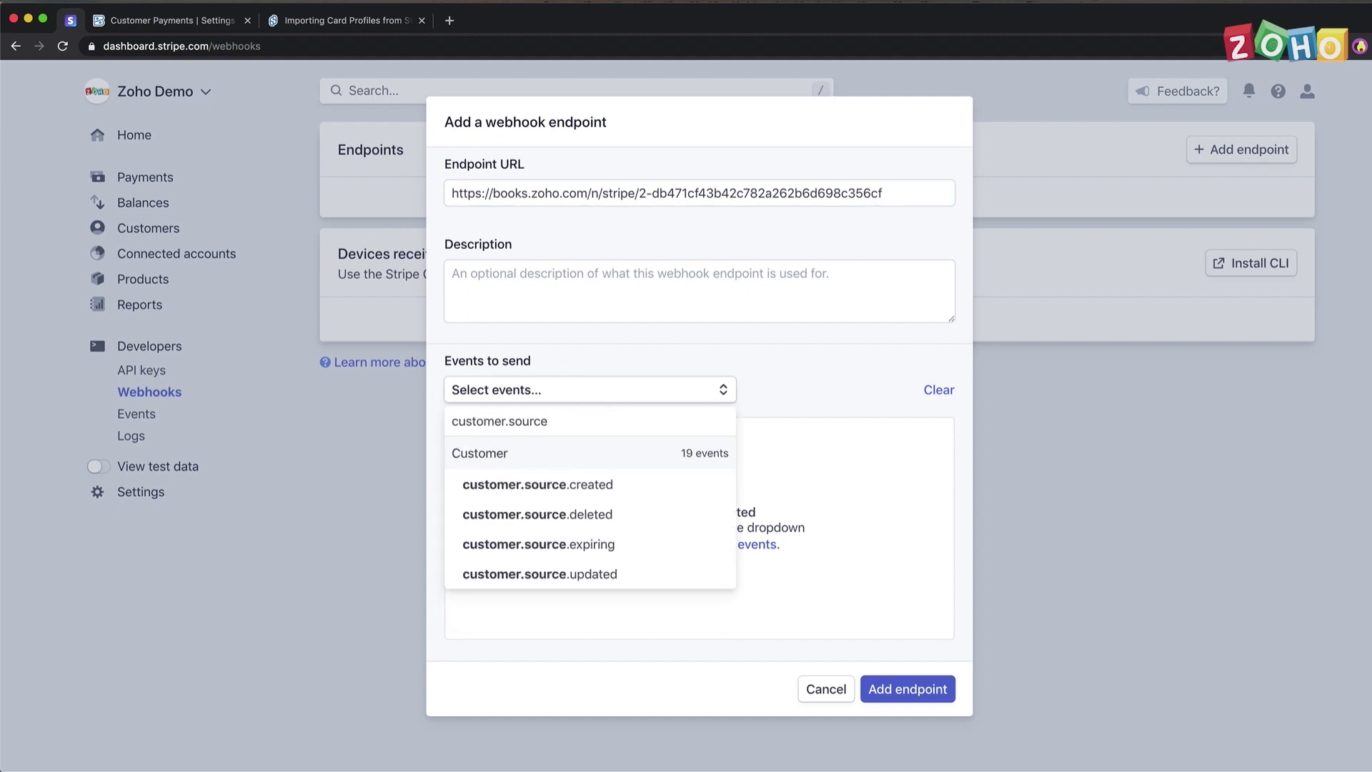
{"action": "left_click", "coordinate": [554, 573]}
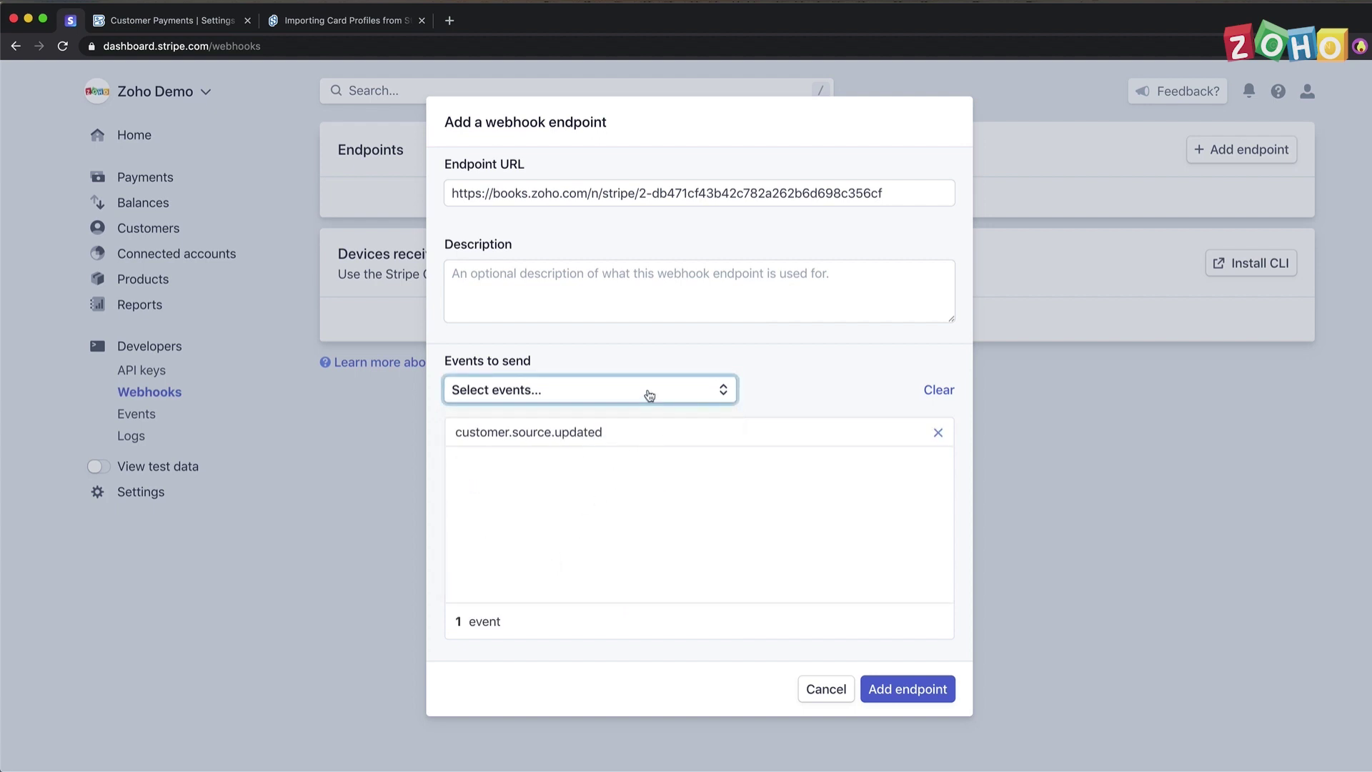
{"action": "left_click", "coordinate": [648, 393]}
{"action": "key", "text": "ctrl+a"}
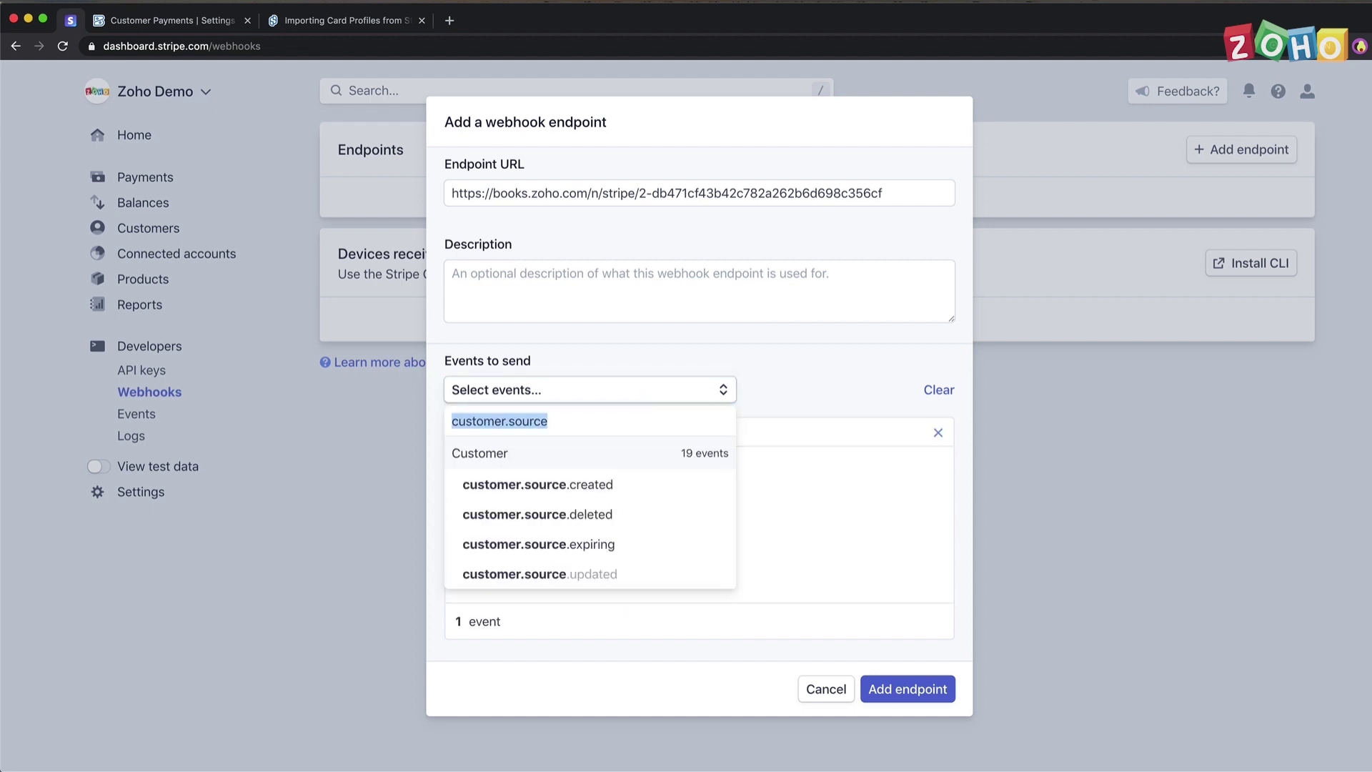
{"action": "type", "text": "charge.suc"}
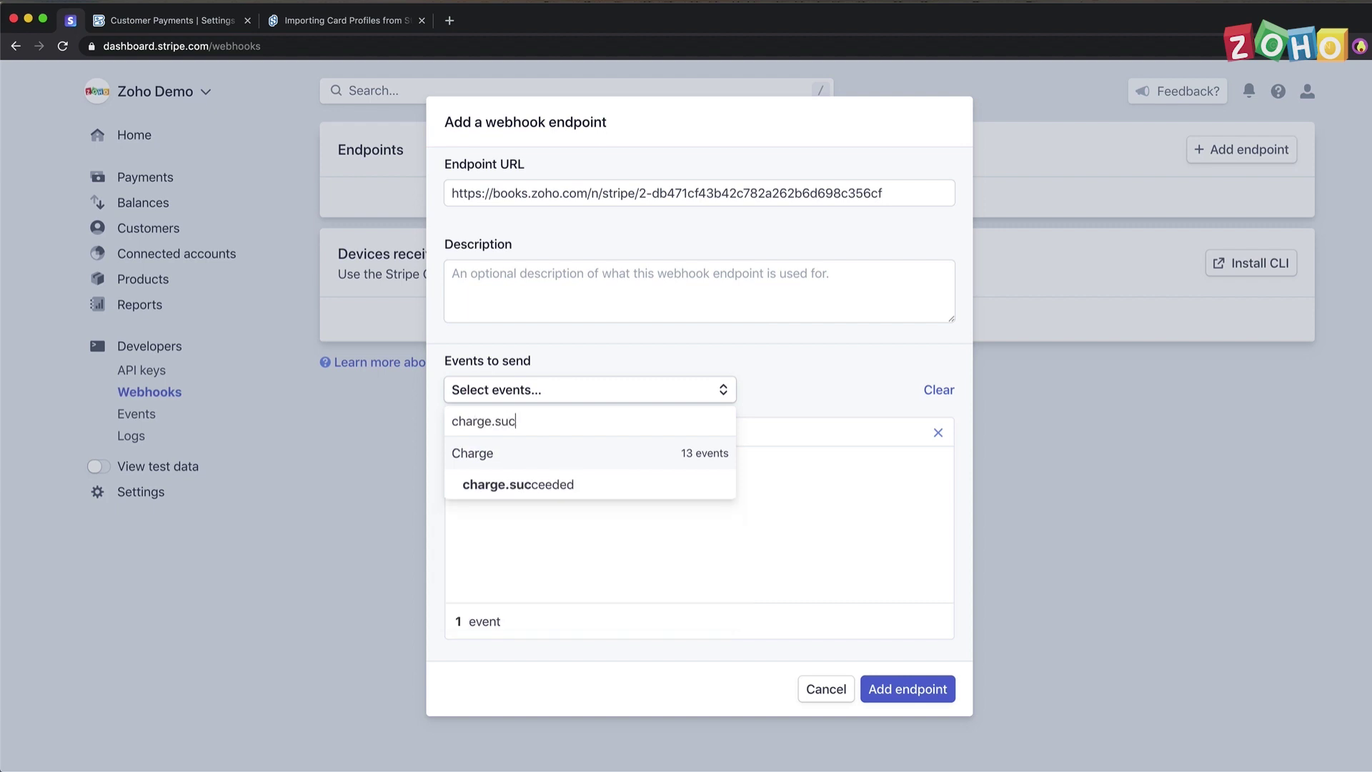
{"action": "left_click", "coordinate": [600, 483]}
{"action": "left_click", "coordinate": [589, 390]}
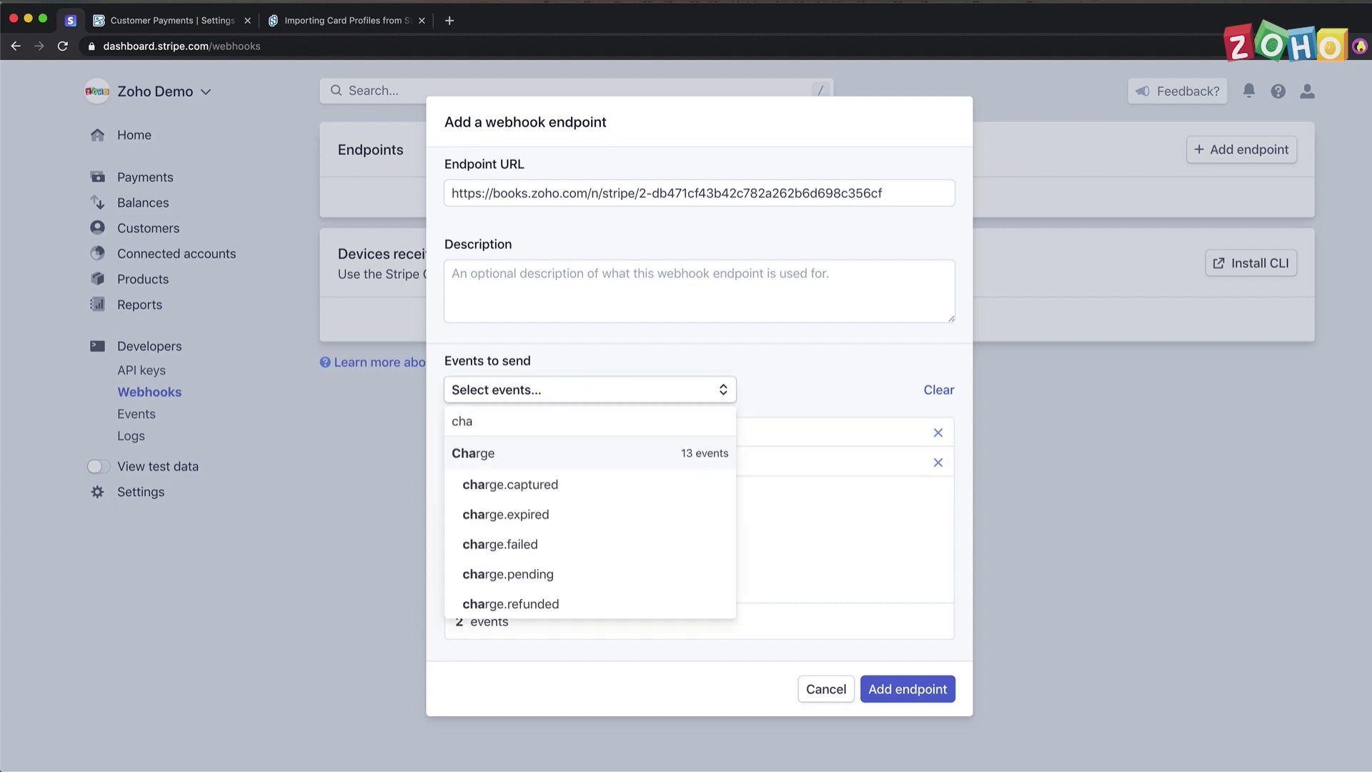
{"action": "type", "text": "charge.fa"}
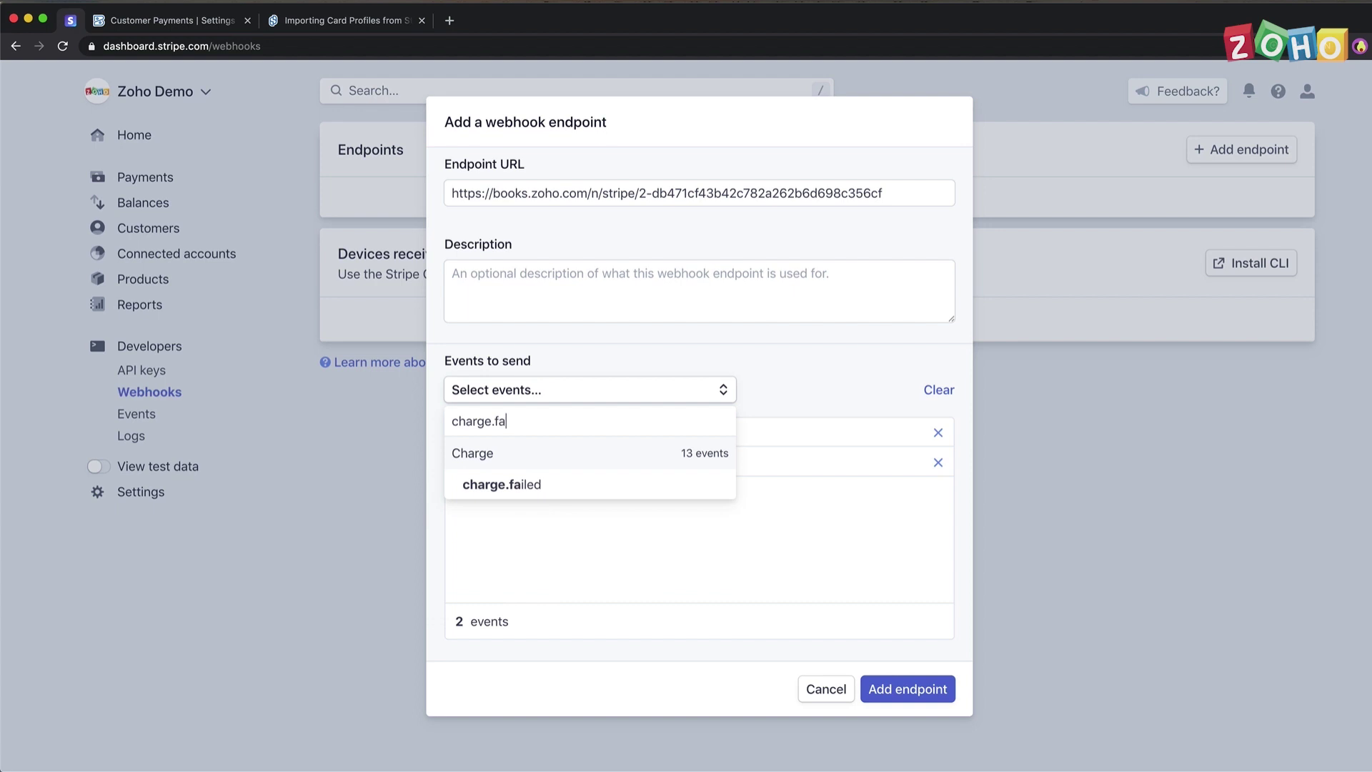
{"action": "left_click", "coordinate": [536, 484]}
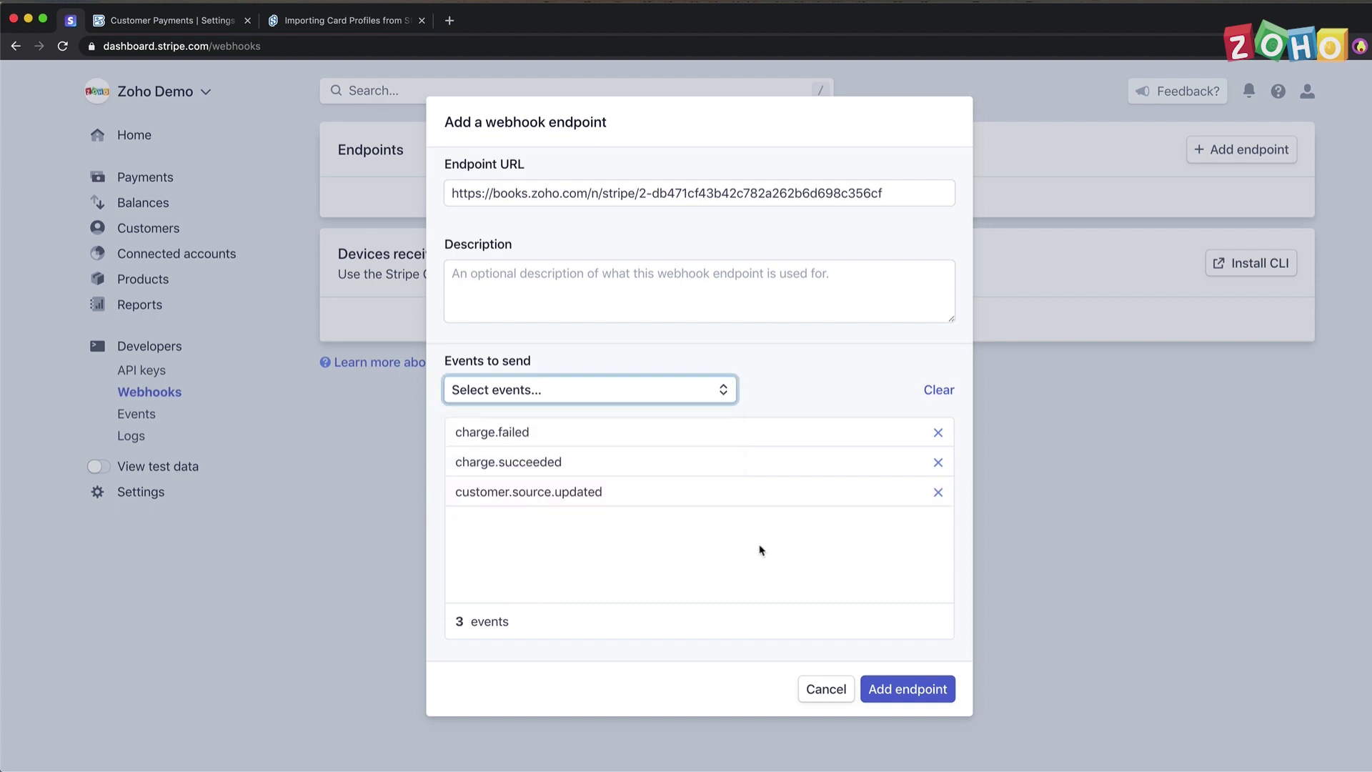
{"action": "left_click", "coordinate": [901, 683]}
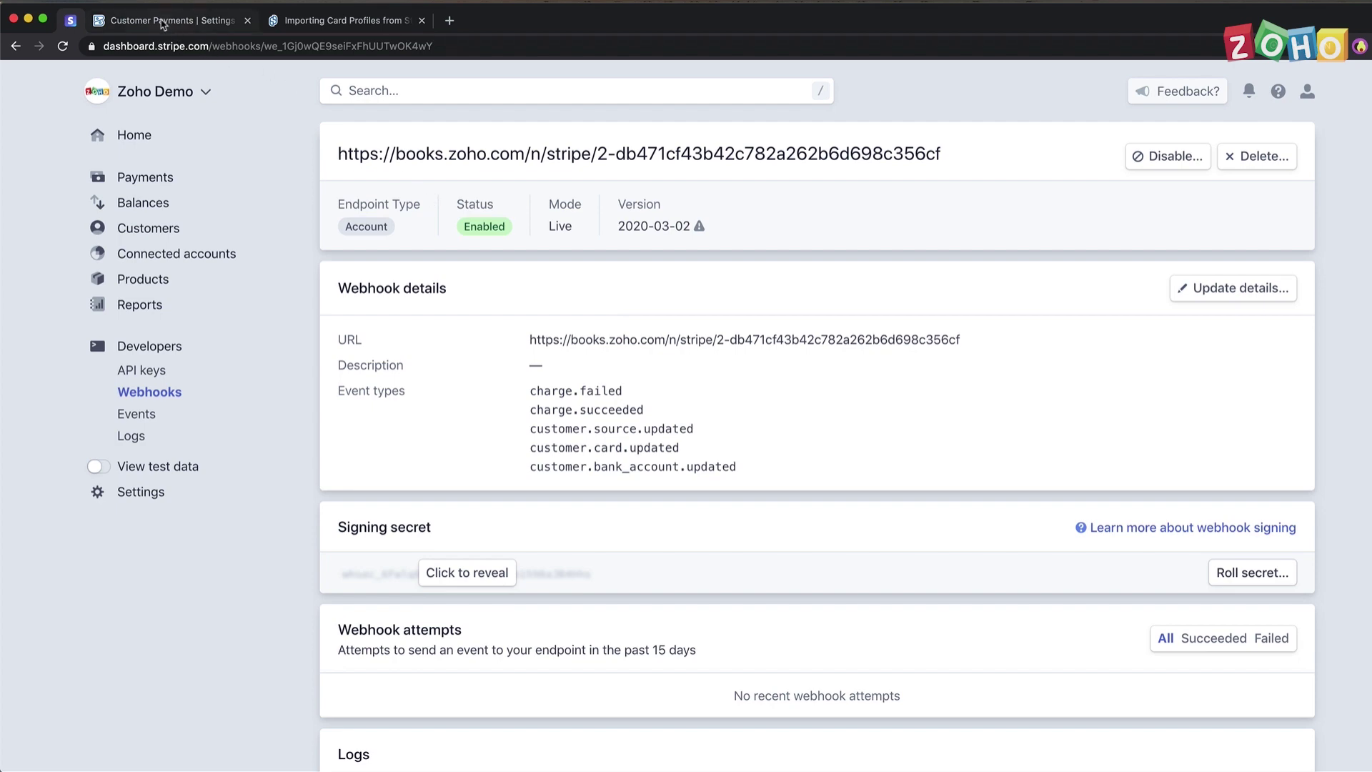
{"action": "left_click", "coordinate": [163, 20]}
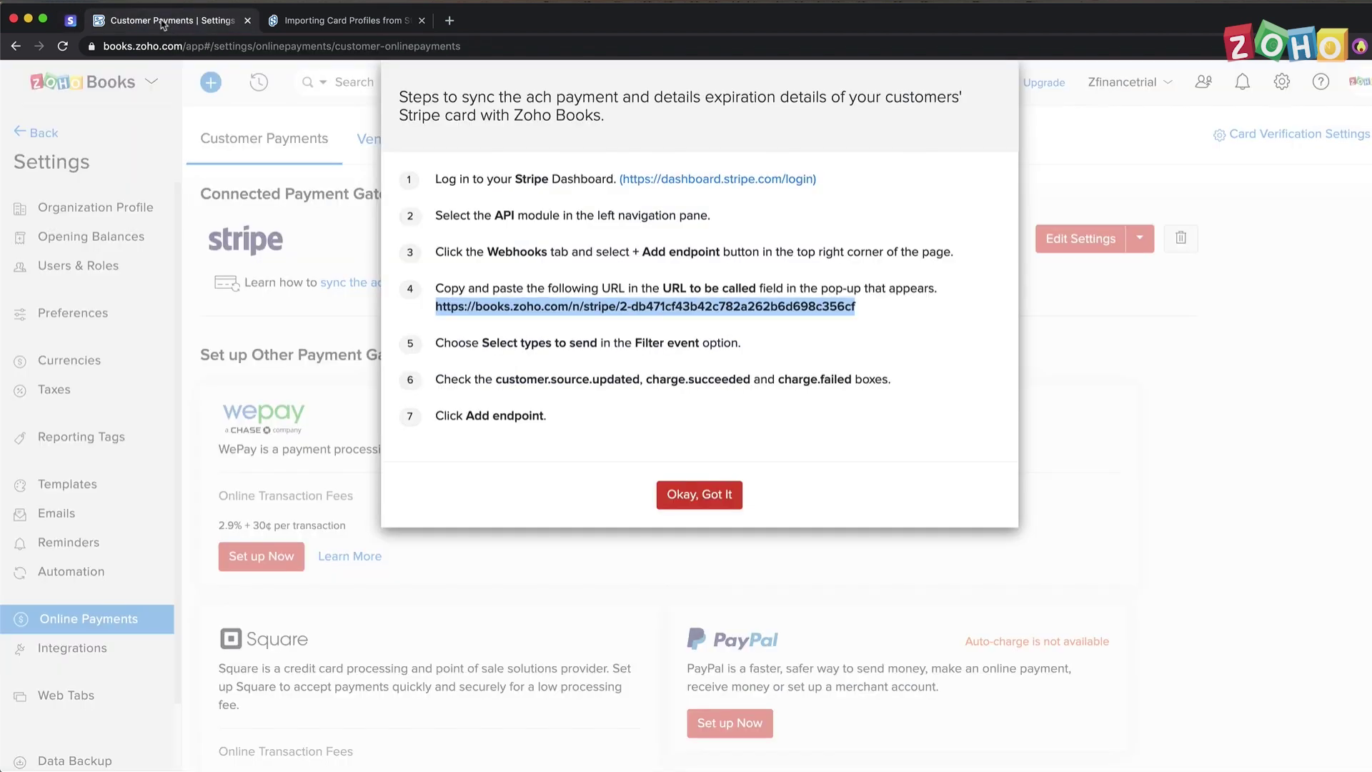
Dismiss the sync instructions and go to the invoice list for INV-001697
{"action": "left_click", "coordinate": [704, 495]}
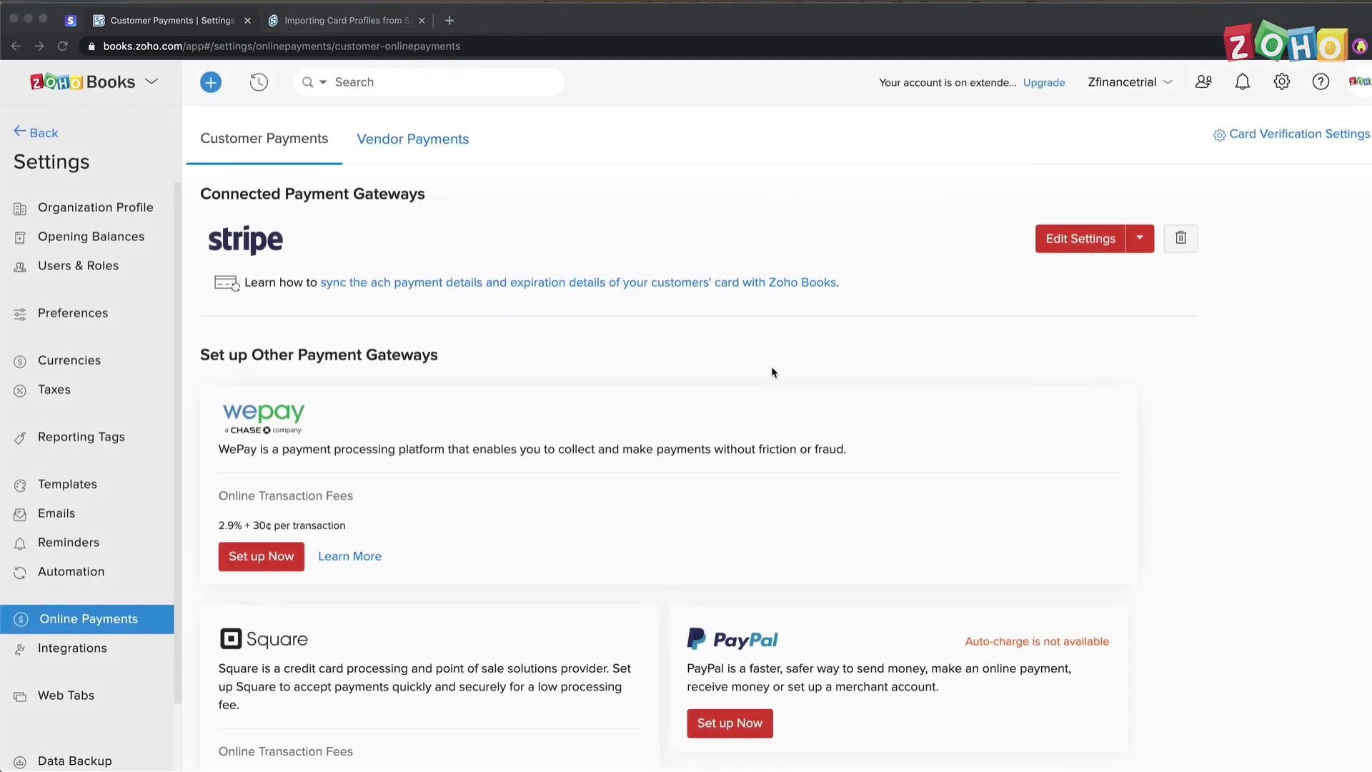
{"action": "left_click", "coordinate": [40, 133]}
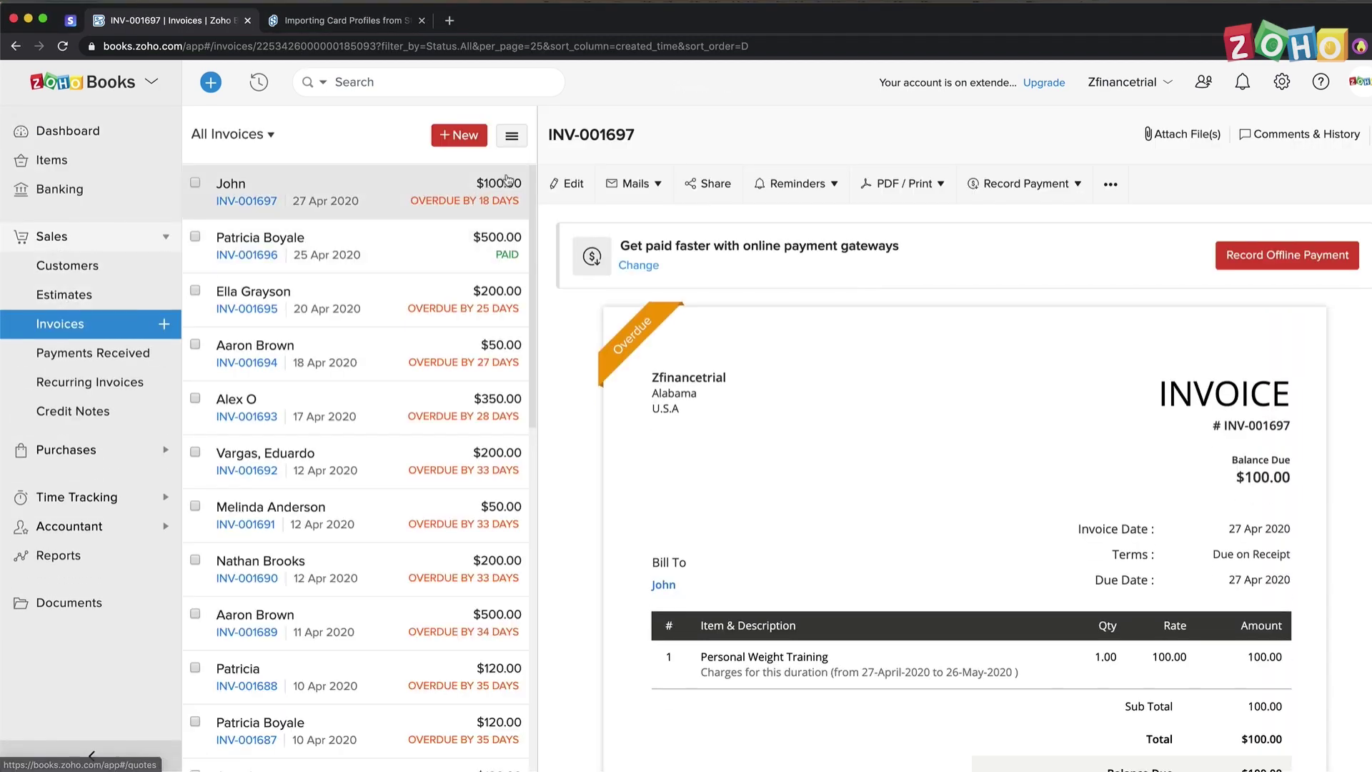
Enable Stripe as INV-001697's online payment option, then save the invoice and proceed to send it
{"action": "left_click", "coordinate": [566, 184]}
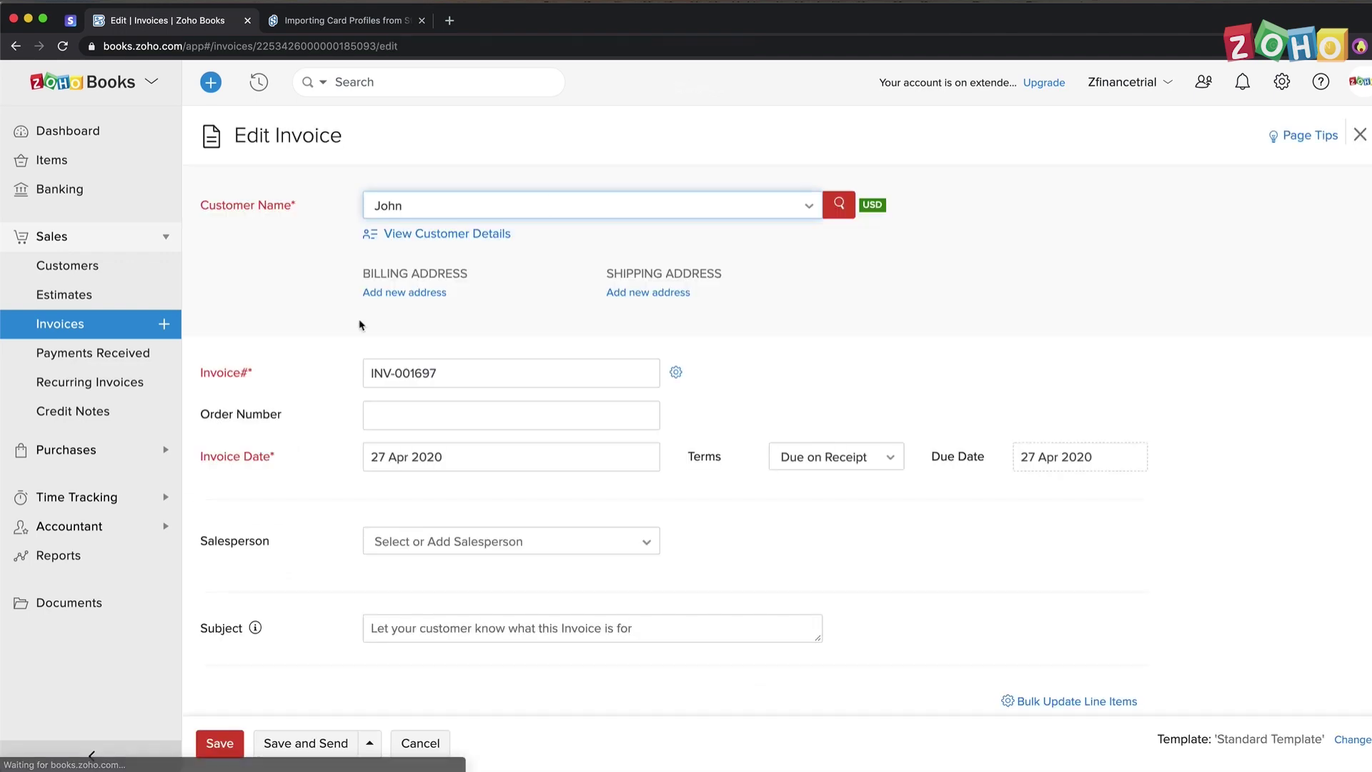
{"action": "scroll", "coordinate": [308, 403], "scroll_direction": "down", "scroll_amount": 5}
{"action": "scroll", "coordinate": [308, 403], "scroll_direction": "down", "scroll_amount": 5}
{"action": "scroll", "coordinate": [308, 404], "scroll_direction": "down", "scroll_amount": 5}
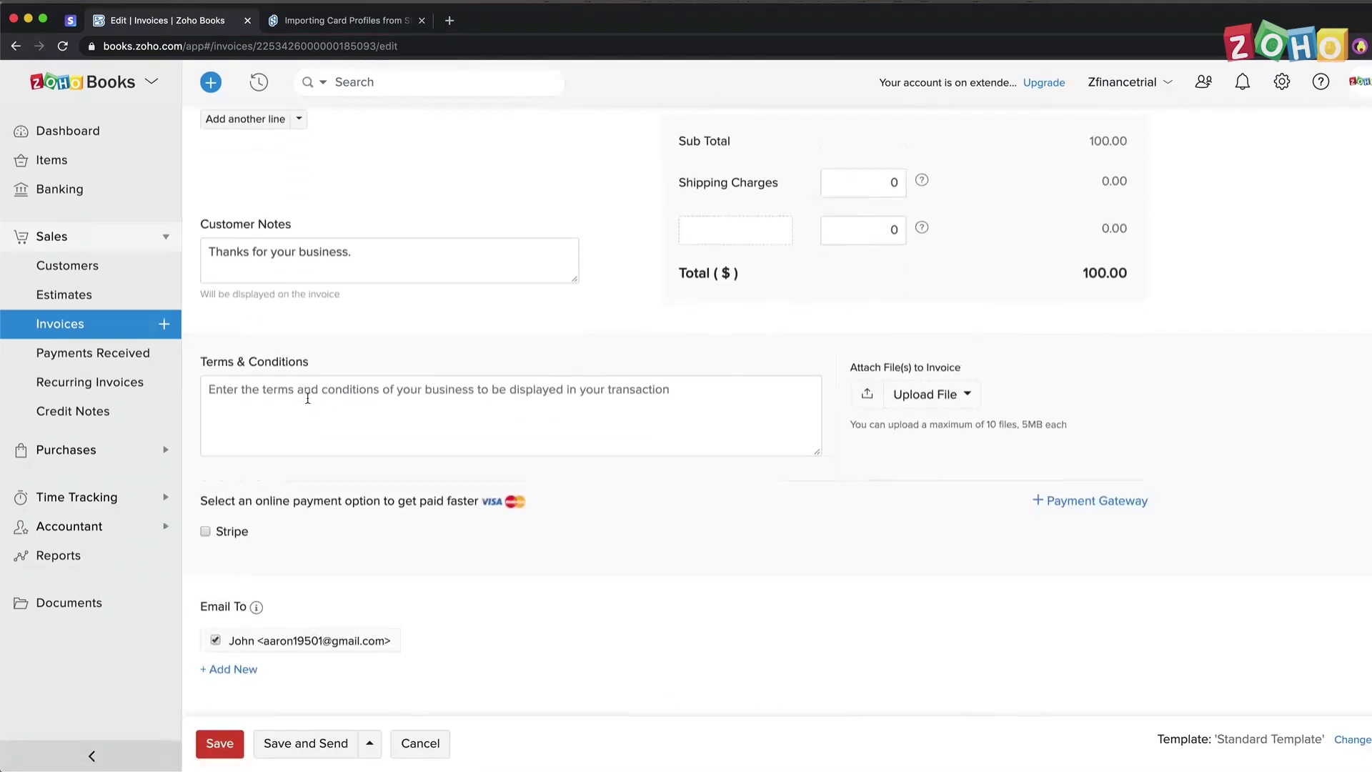
{"action": "scroll", "coordinate": [308, 403], "scroll_direction": "down", "scroll_amount": 3}
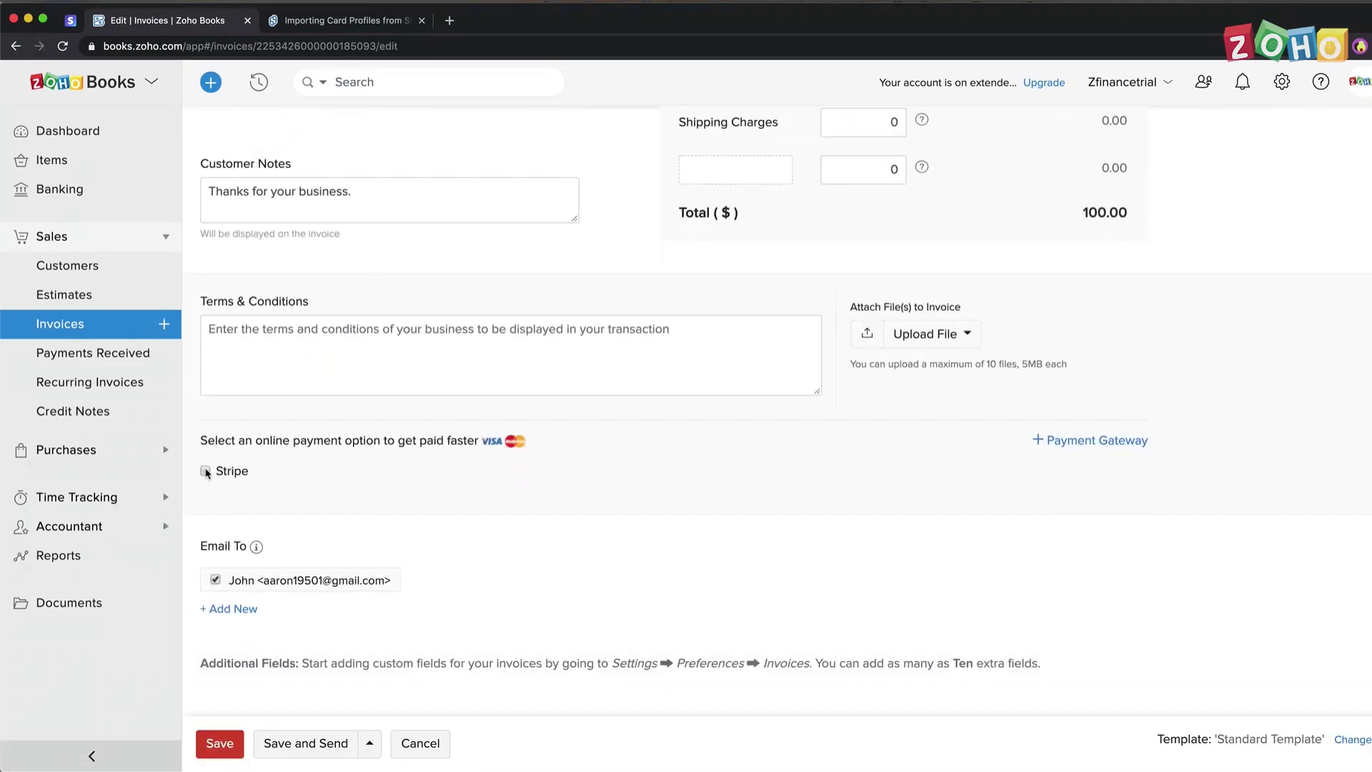
{"action": "left_click", "coordinate": [204, 470]}
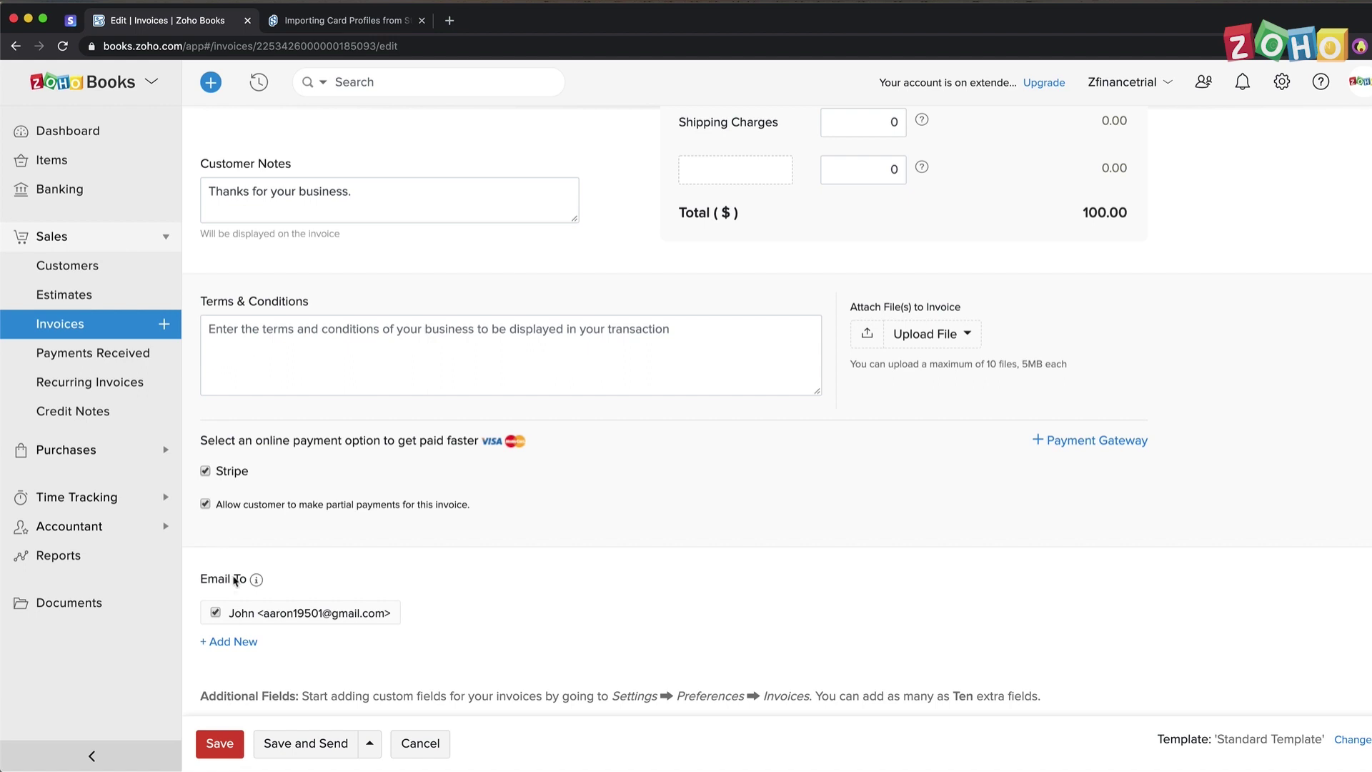
{"action": "left_click", "coordinate": [304, 743]}
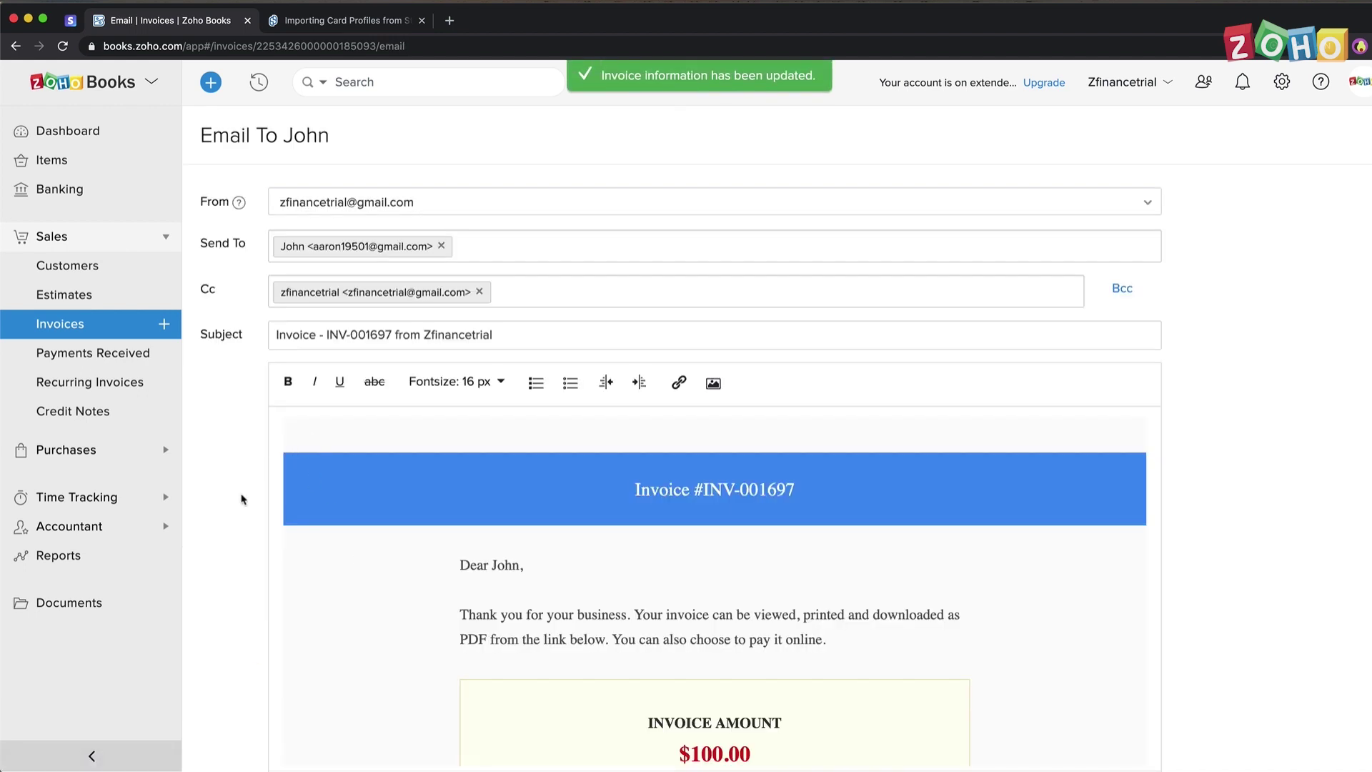
{"action": "scroll", "coordinate": [243, 498], "scroll_direction": "down", "scroll_amount": 3}
{"action": "scroll", "coordinate": [243, 498], "scroll_direction": "down", "scroll_amount": 3}
{"action": "scroll", "coordinate": [390, 396], "scroll_direction": "down", "scroll_amount": 2}
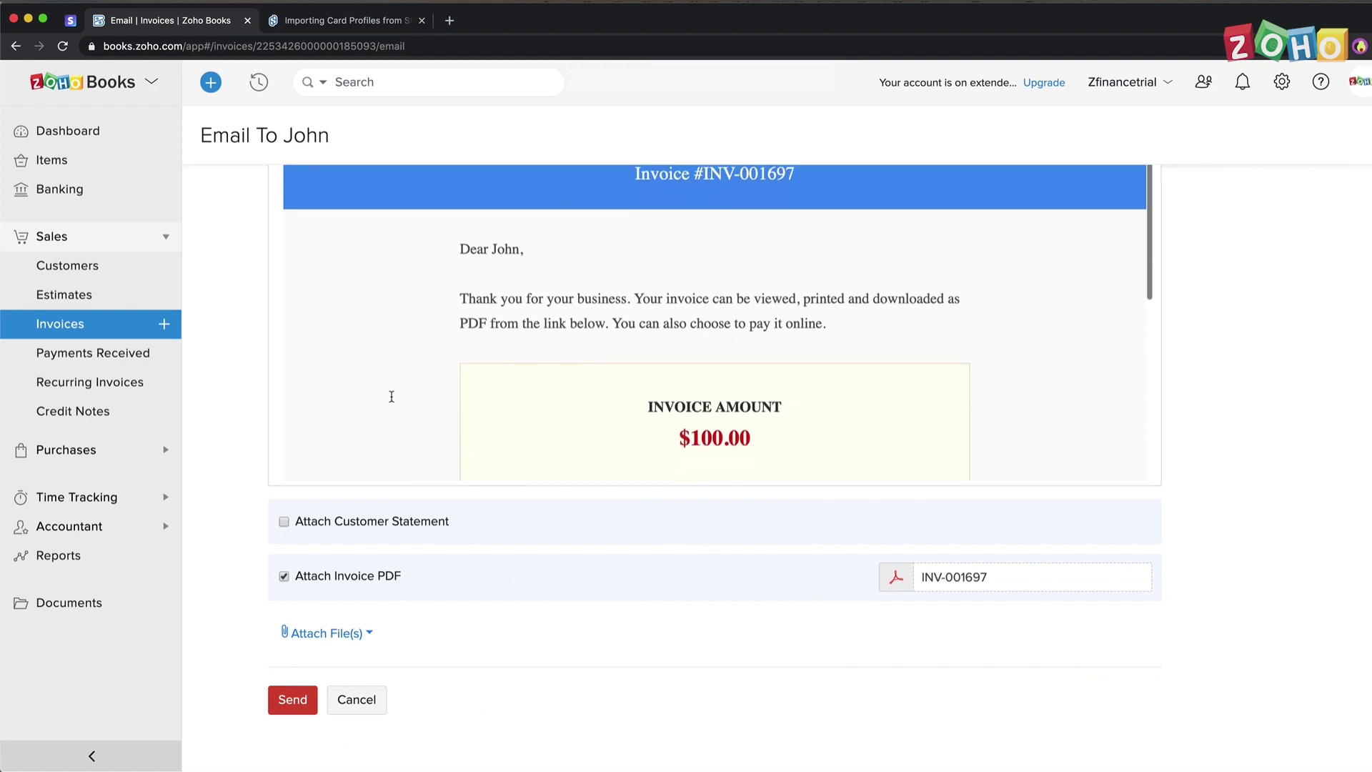
{"action": "scroll", "coordinate": [390, 397], "scroll_direction": "down", "scroll_amount": 4}
{"action": "scroll", "coordinate": [390, 396], "scroll_direction": "down", "scroll_amount": 3}
{"action": "scroll", "coordinate": [391, 396], "scroll_direction": "down", "scroll_amount": 1}
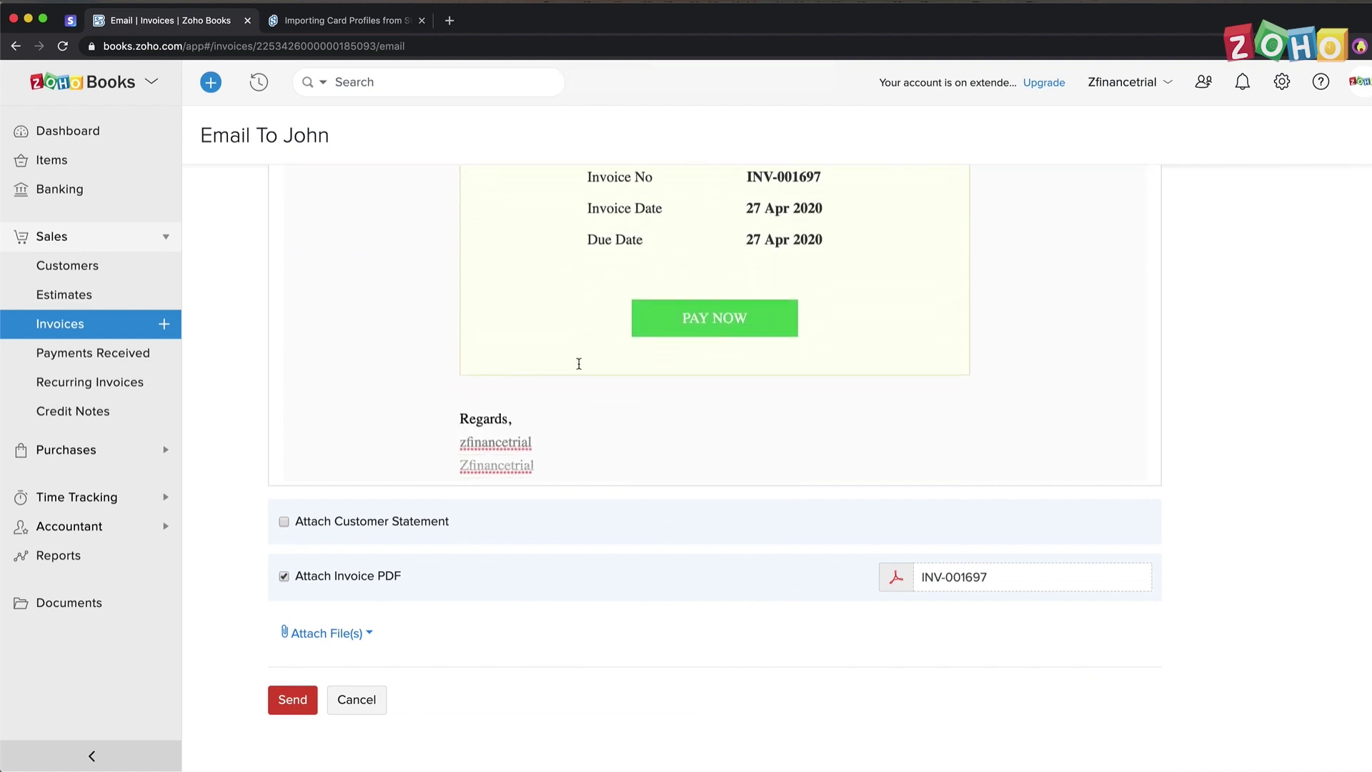
{"action": "scroll", "coordinate": [687, 322], "scroll_direction": "up", "scroll_amount": 5}
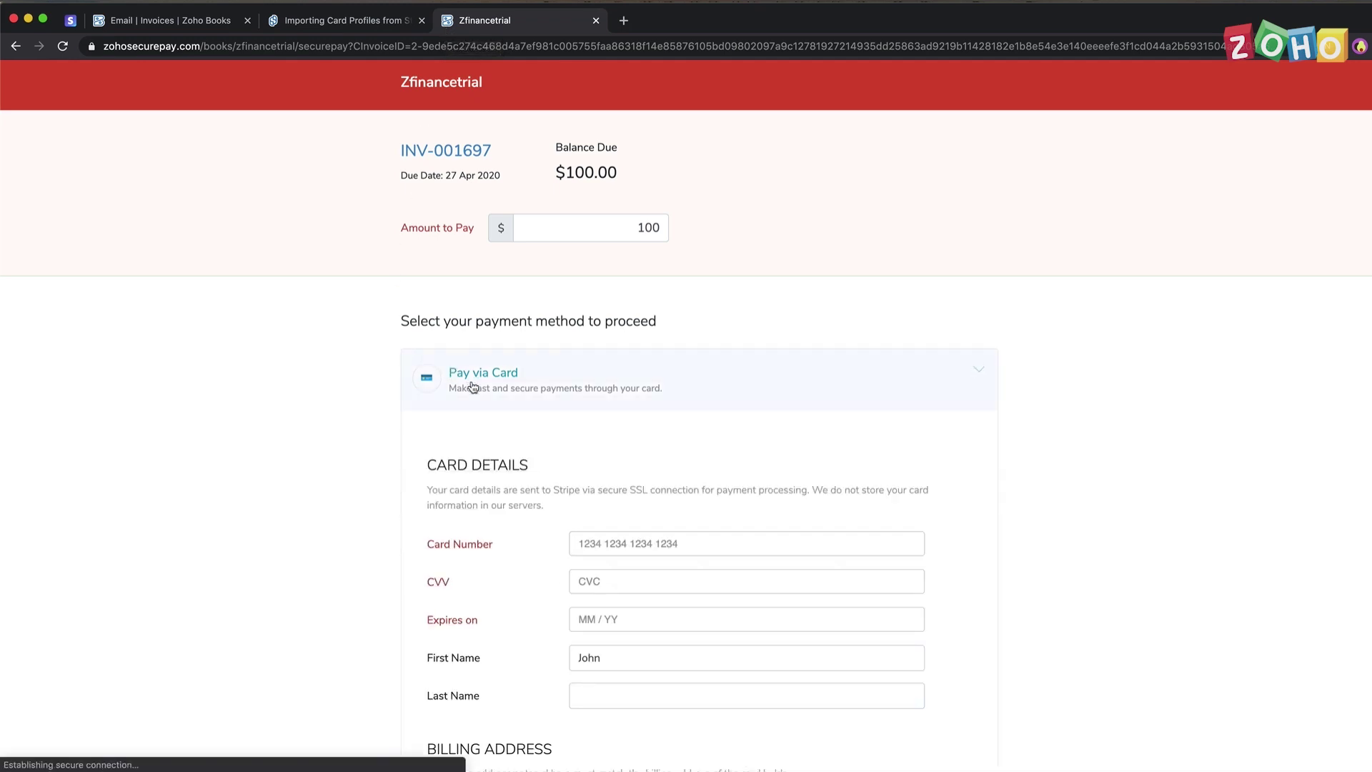
{"action": "scroll", "coordinate": [471, 418], "scroll_direction": "down", "scroll_amount": 5}
{"action": "scroll", "coordinate": [472, 418], "scroll_direction": "down", "scroll_amount": 1}
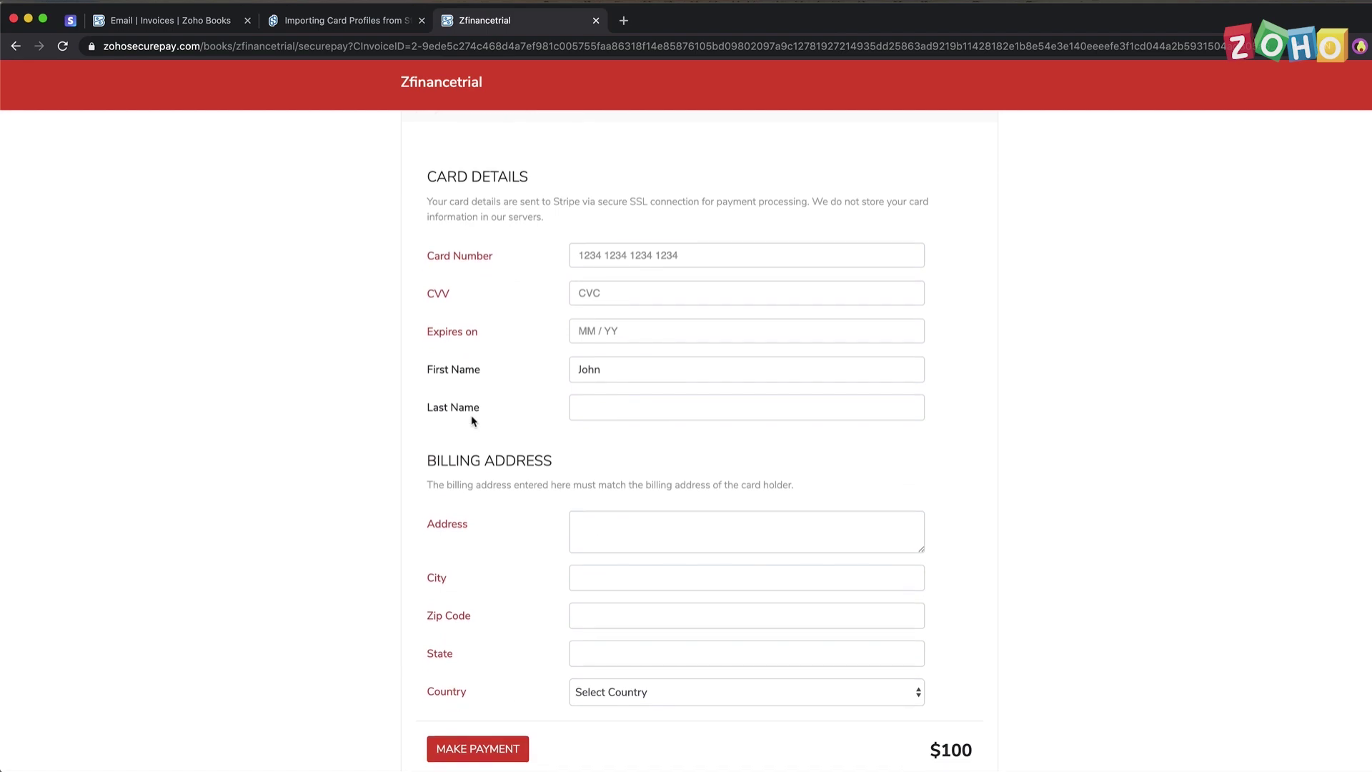
{"action": "scroll", "coordinate": [472, 420], "scroll_direction": "down", "scroll_amount": 2}
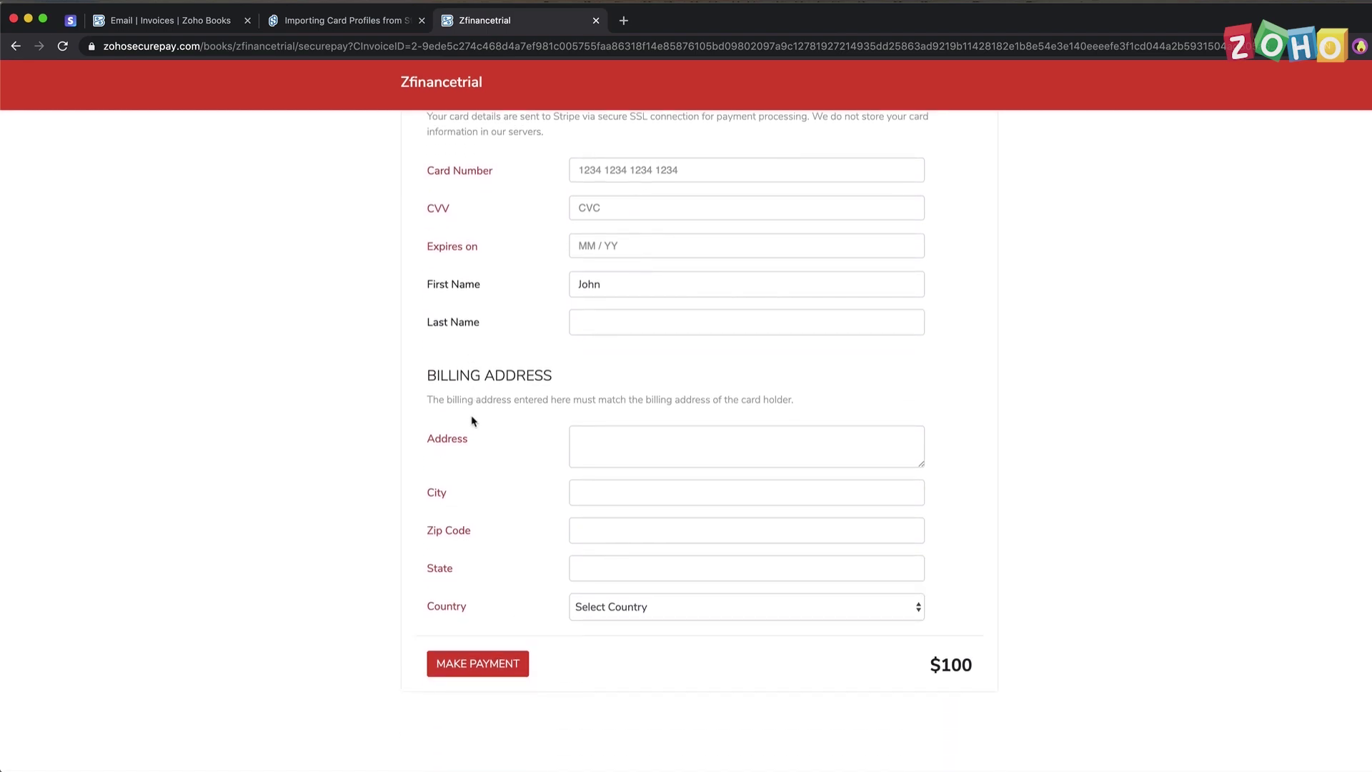